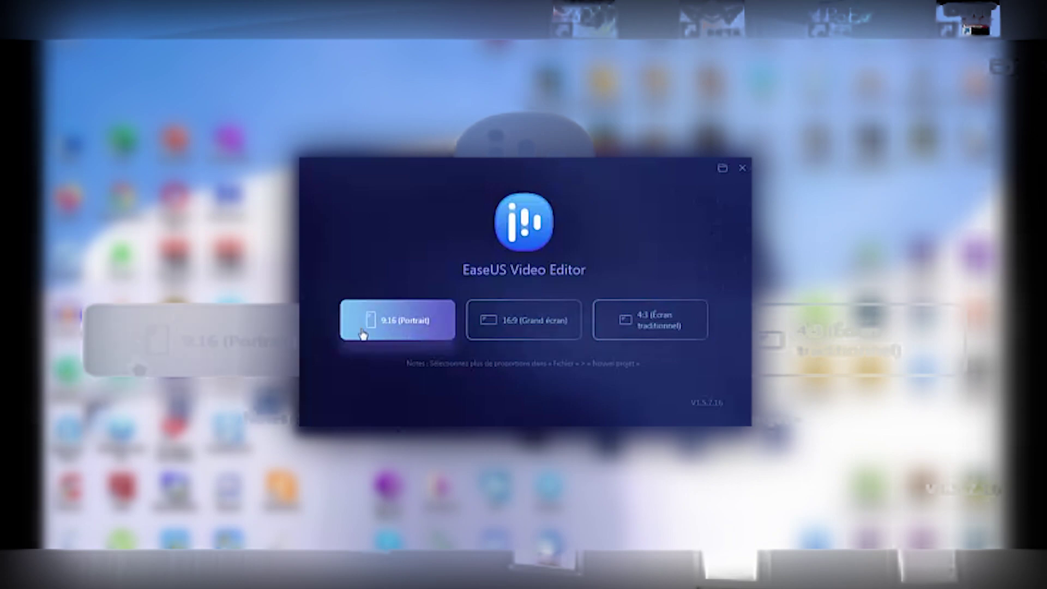
Start a new video project from the startup window
click(375, 317)
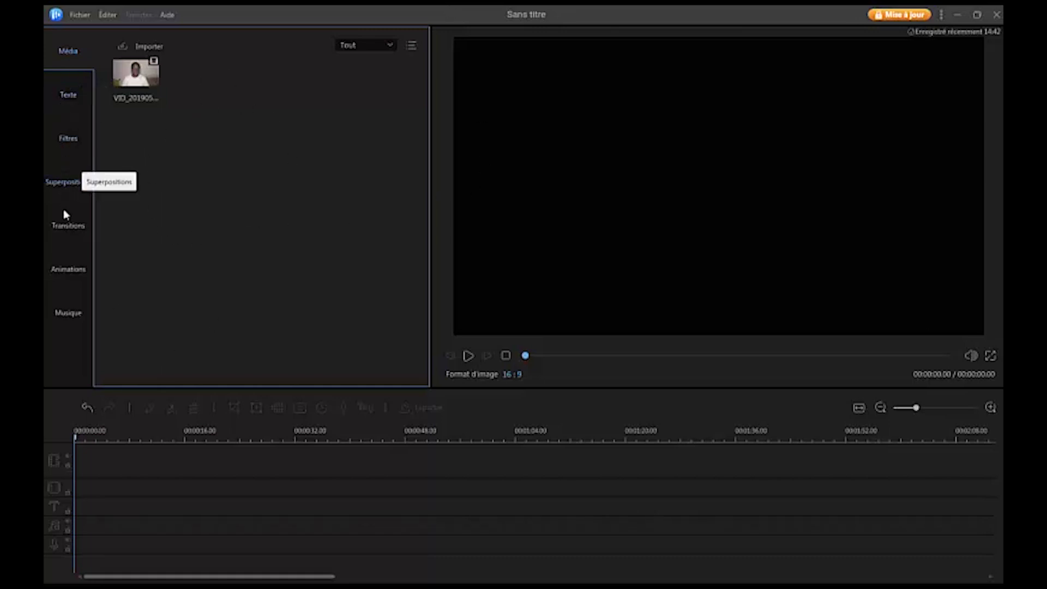
Look through the available text, filter, overlay, transition, animation and music libraries
mouse_move(156, 80)
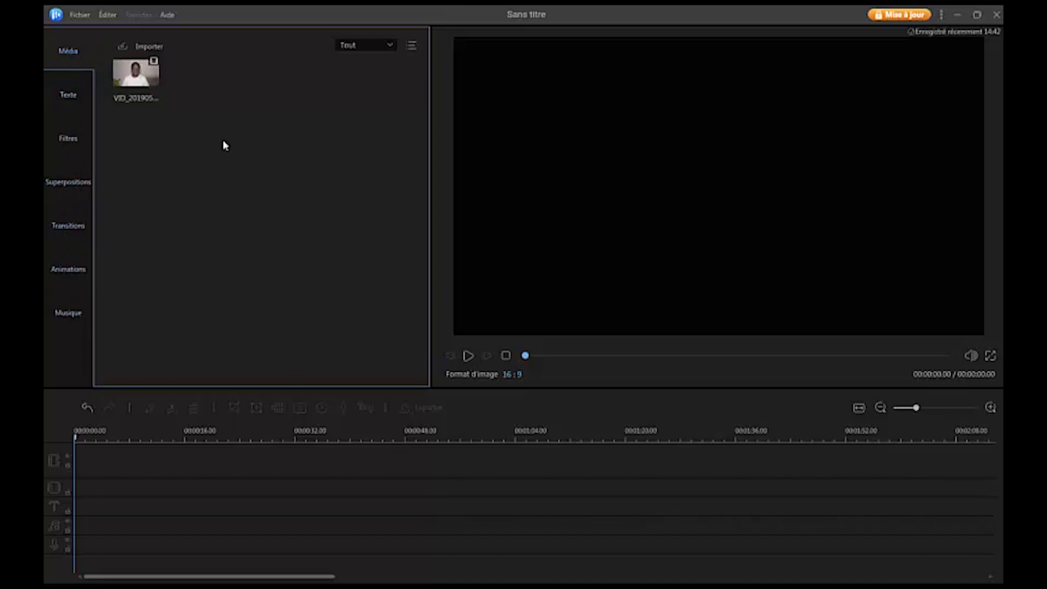
click(69, 97)
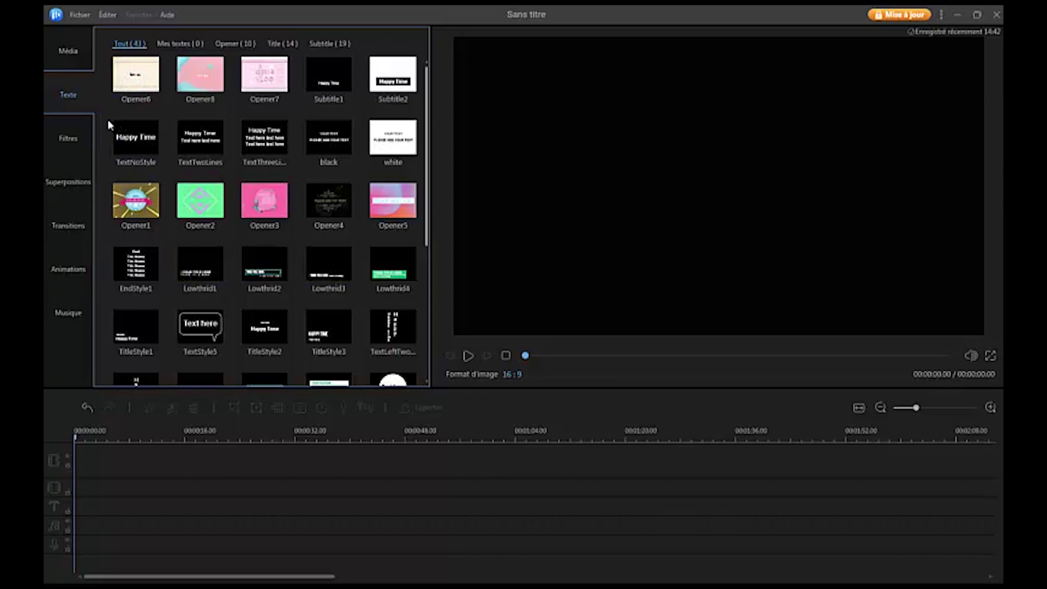
click(68, 139)
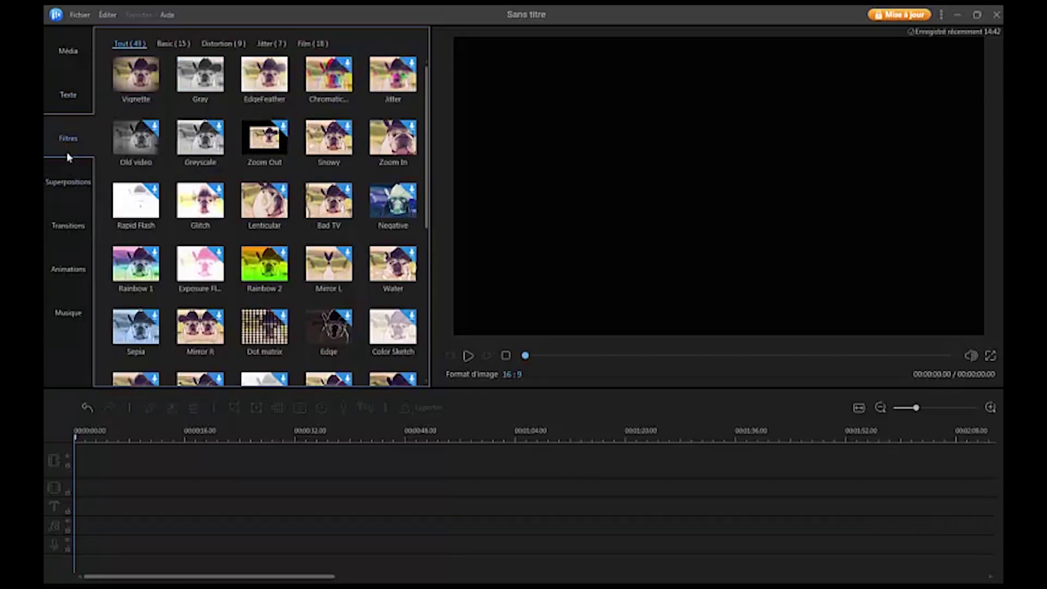
click(69, 184)
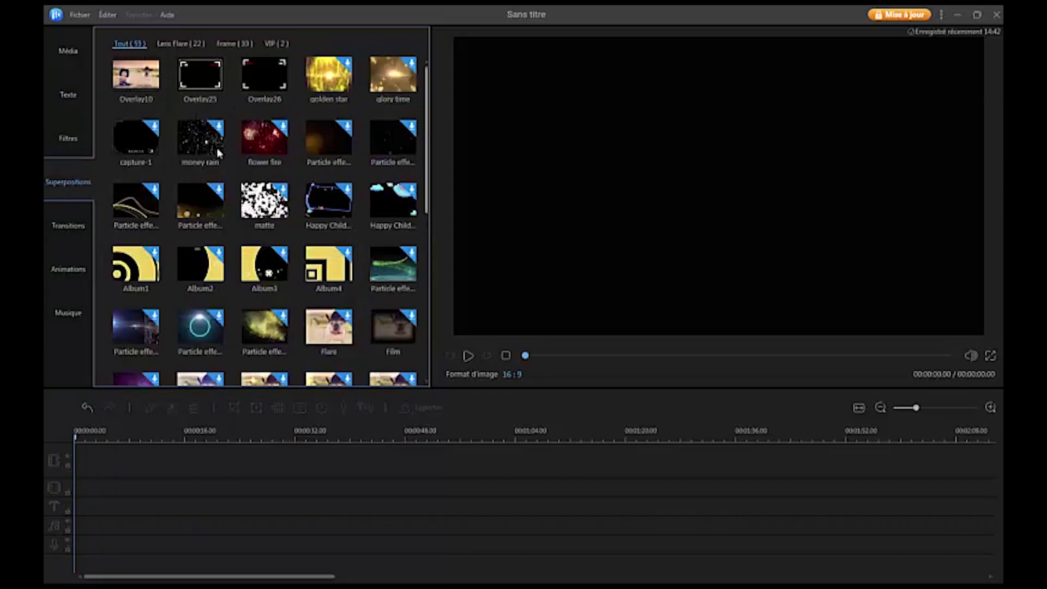
click(74, 229)
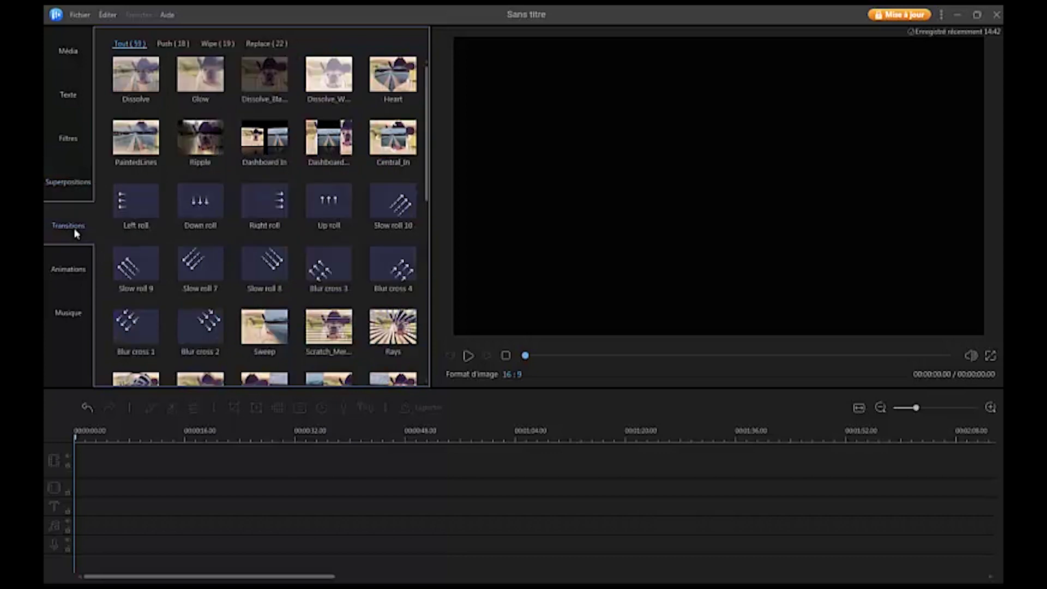
mouse_move(142, 87)
click(65, 267)
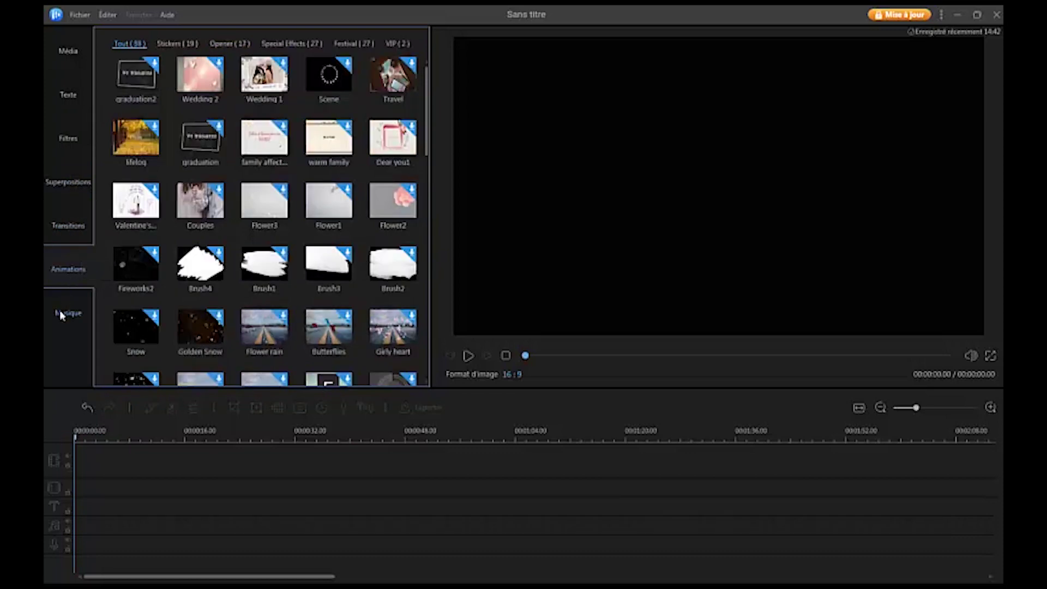
click(60, 315)
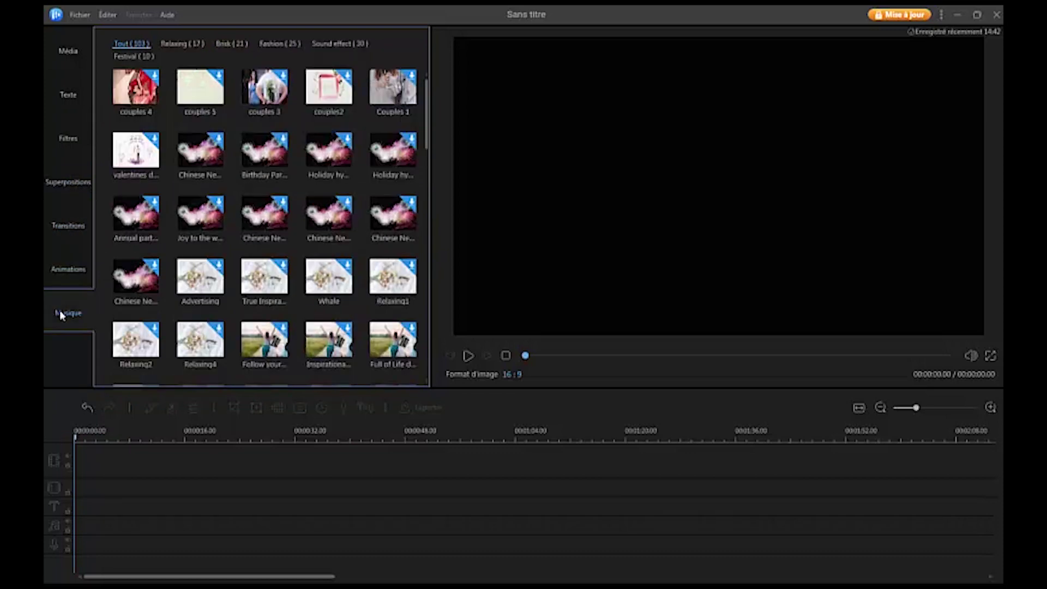
Add the imported video VID_20190524_121450.mp4 to the start of the empty timeline
click(71, 52)
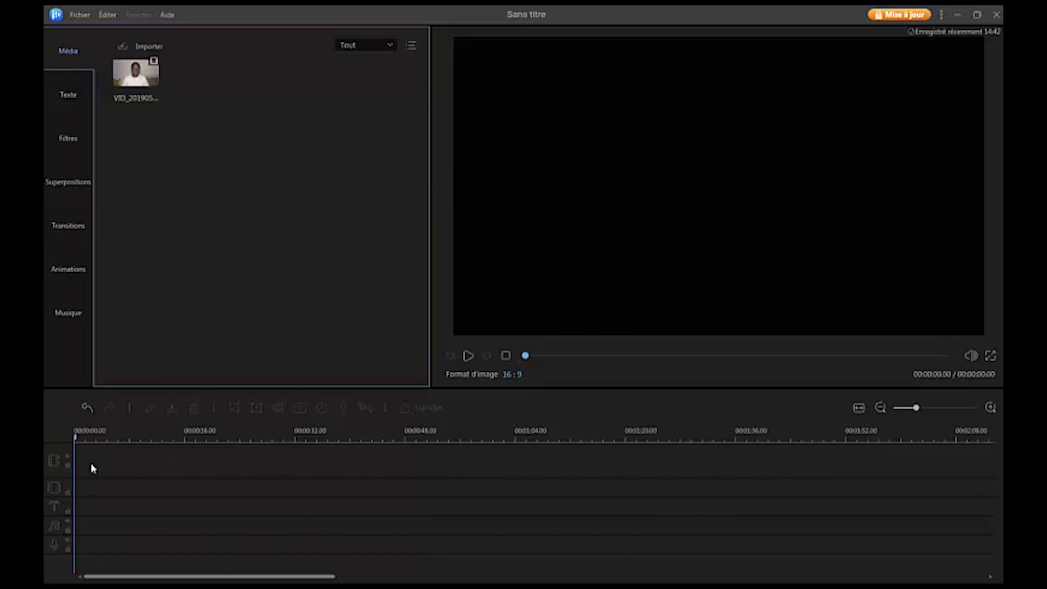
mouse_move(137, 81)
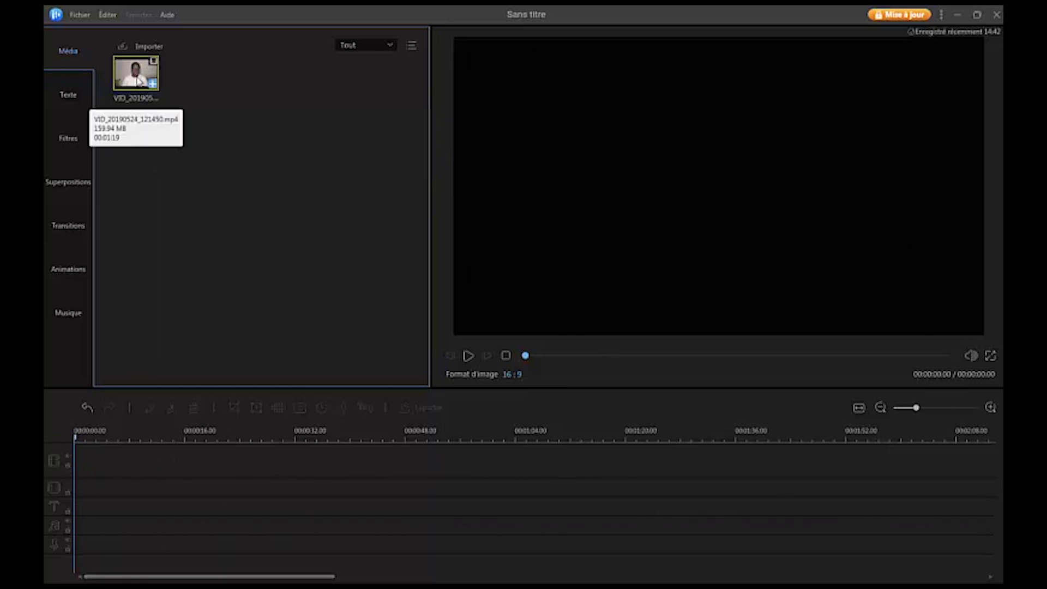
click(154, 85)
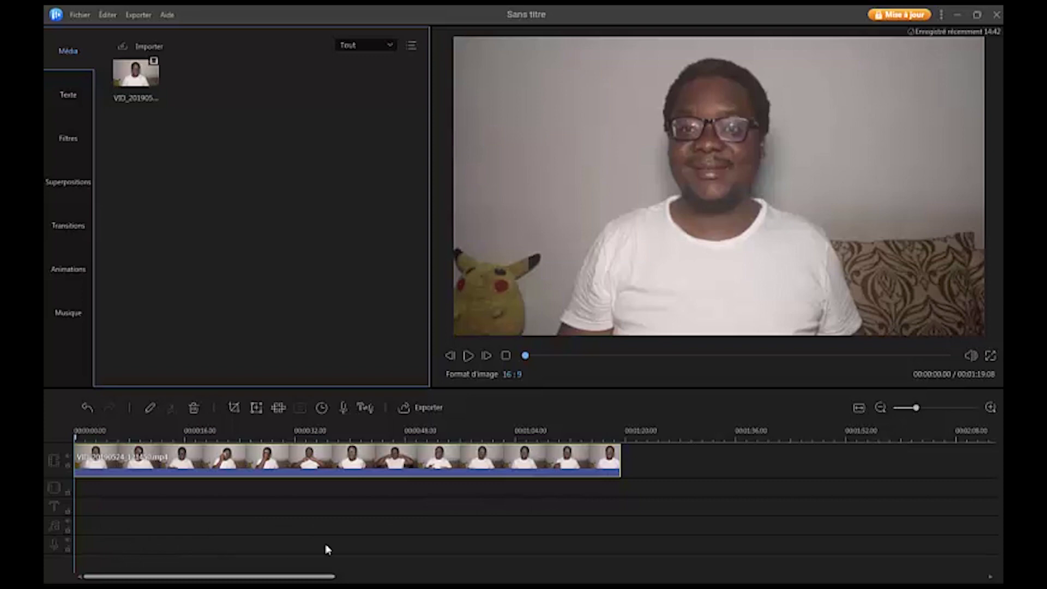
Examine the clip by scrubbing to about 31 seconds and viewing the timeline at different scales
click(325, 435)
drag(328, 436, 289, 435)
scroll(379, 434, up, 2)
scroll(378, 434, down, 5)
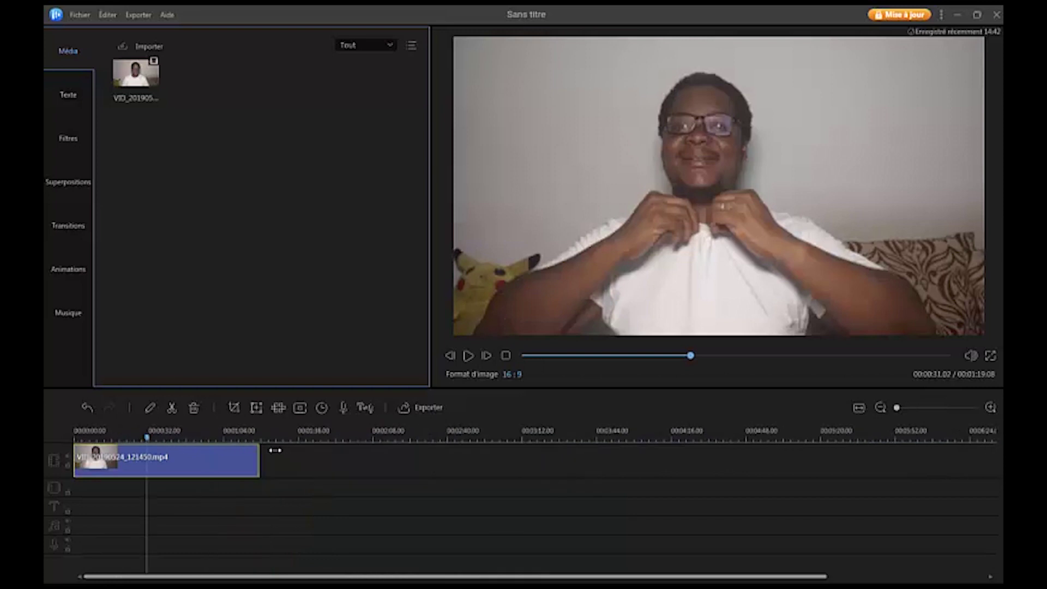
scroll(197, 439, up, 4)
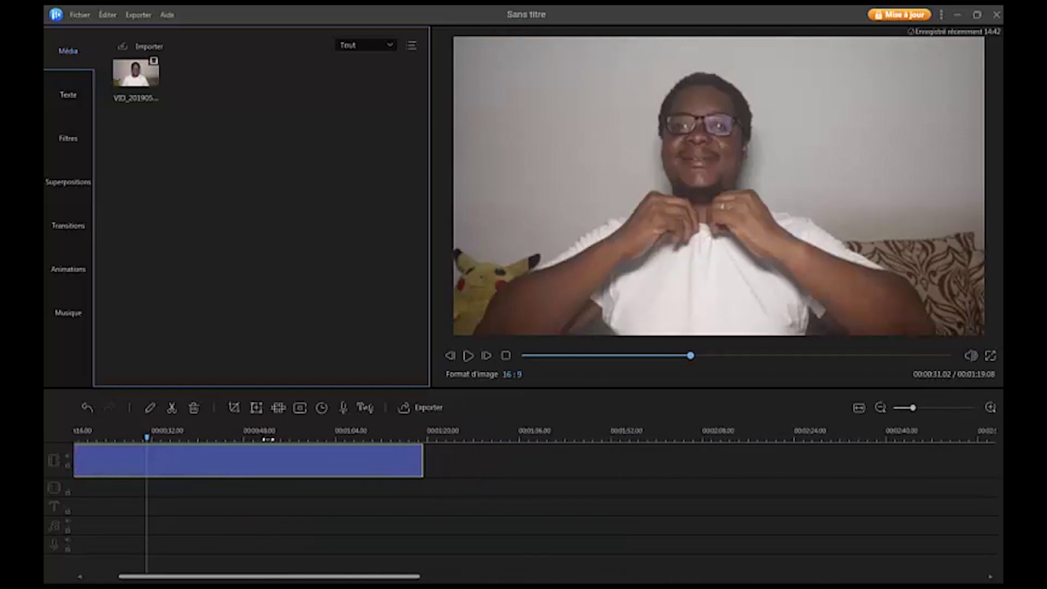
scroll(279, 437, up, 4)
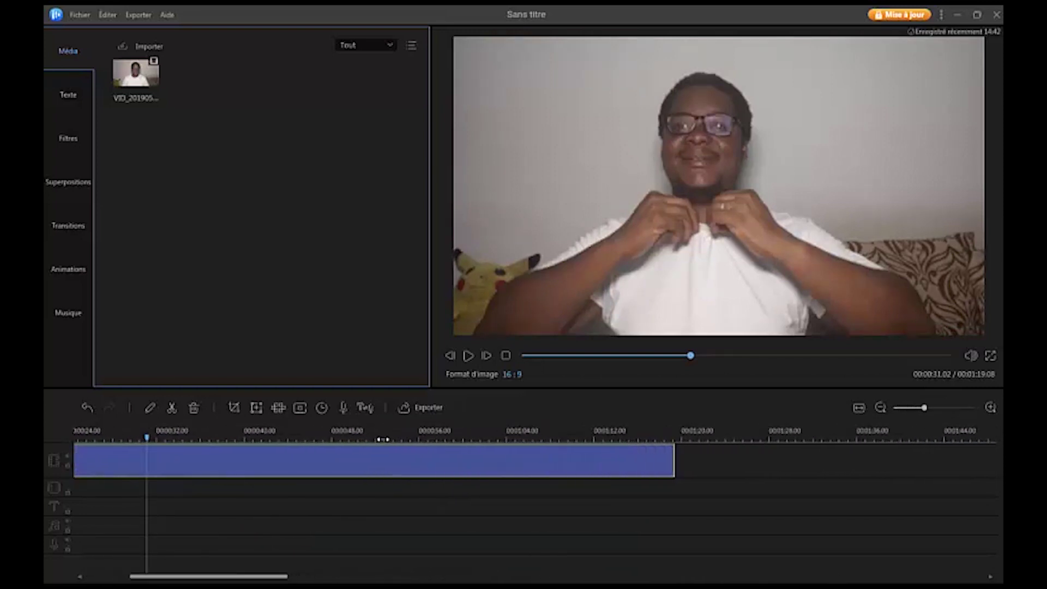
scroll(344, 445, down, 3)
scroll(309, 441, up, 3)
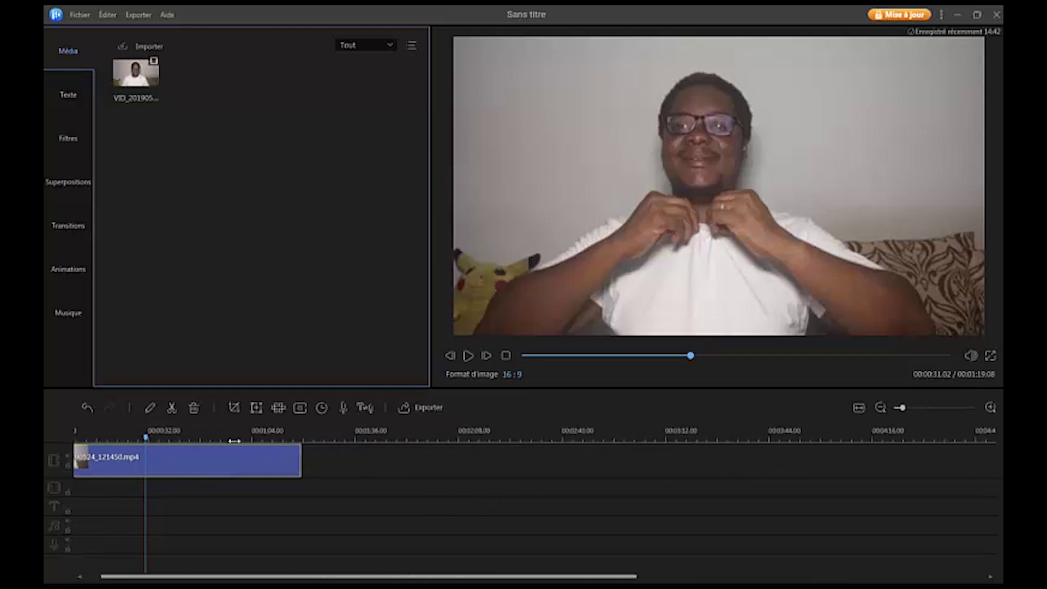
scroll(309, 441, down, 4)
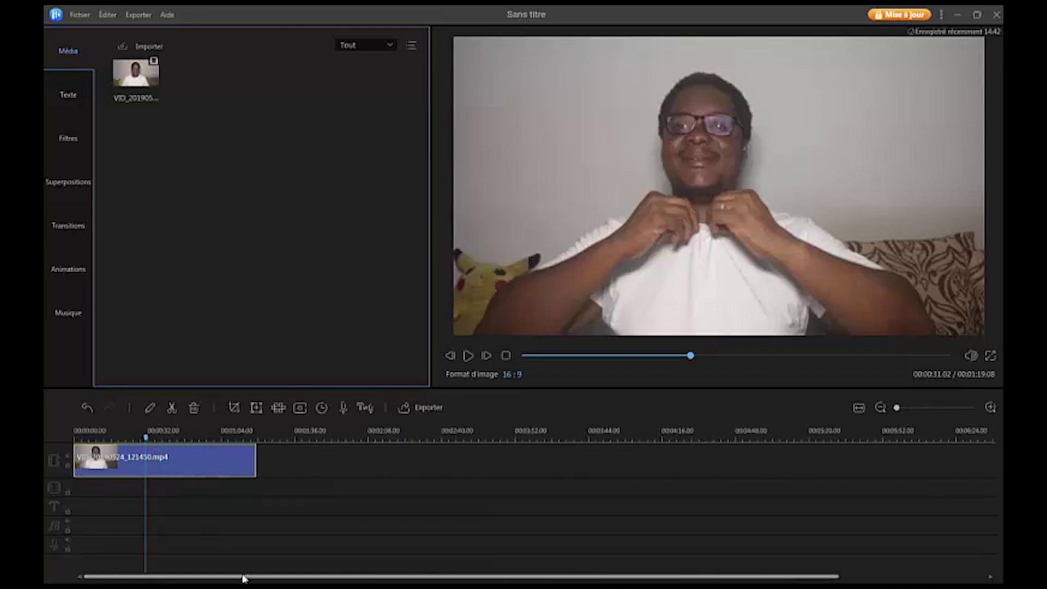
Split the clip at 51 seconds and delete the part before the cut
drag(166, 435, 191, 438)
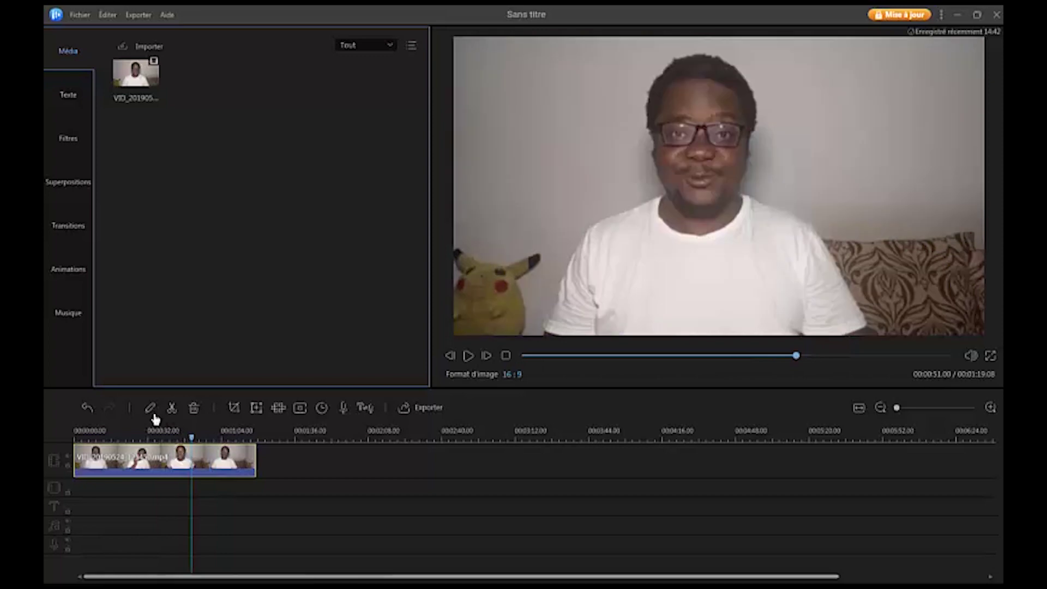
click(171, 409)
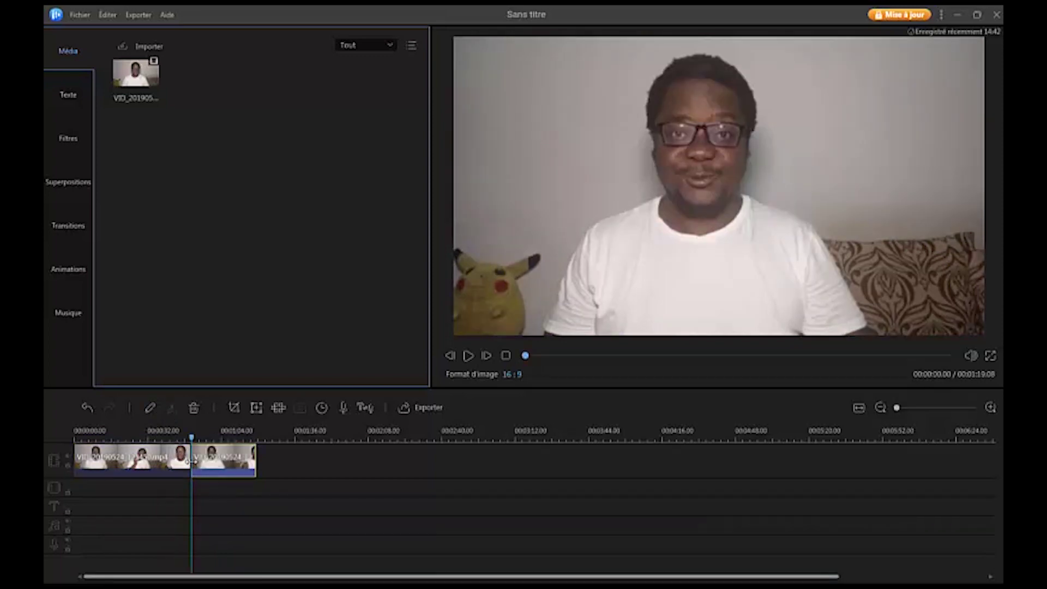
click(145, 466)
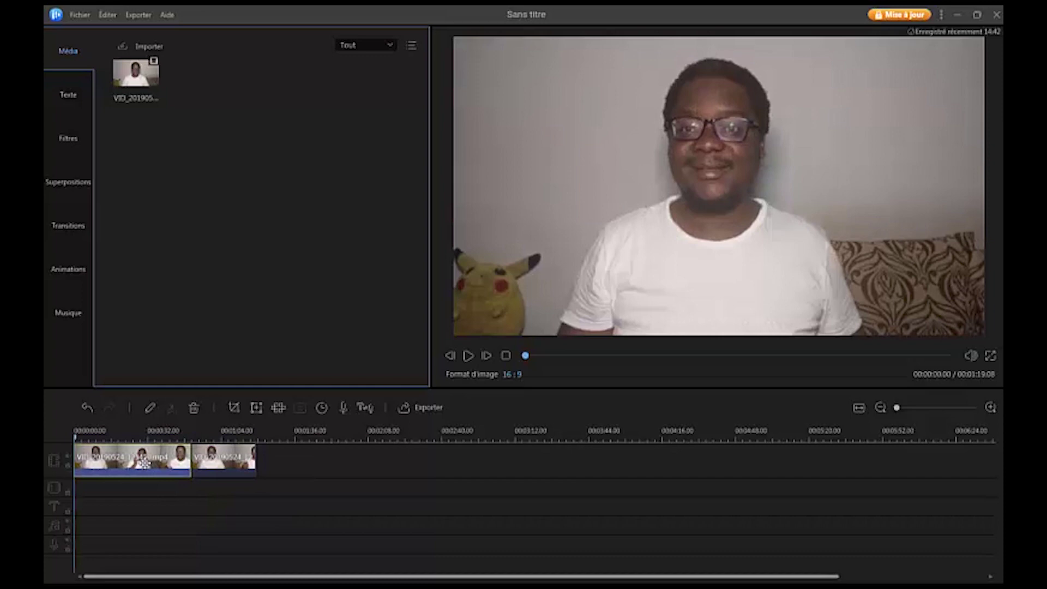
key(Delete)
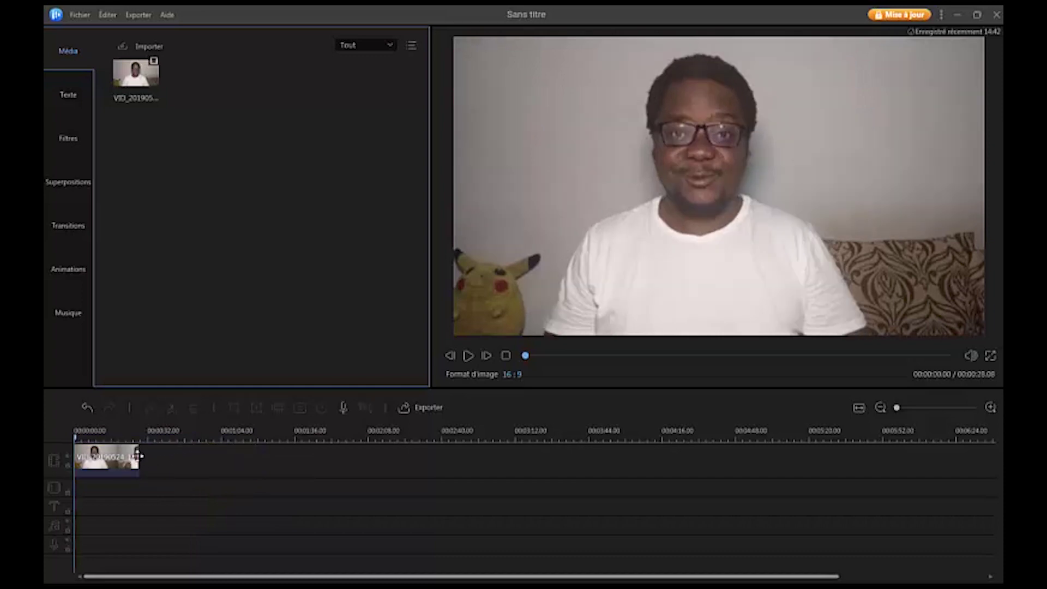
Split the remaining clip at about 18 seconds
drag(125, 441, 423, 430)
drag(221, 431, 360, 431)
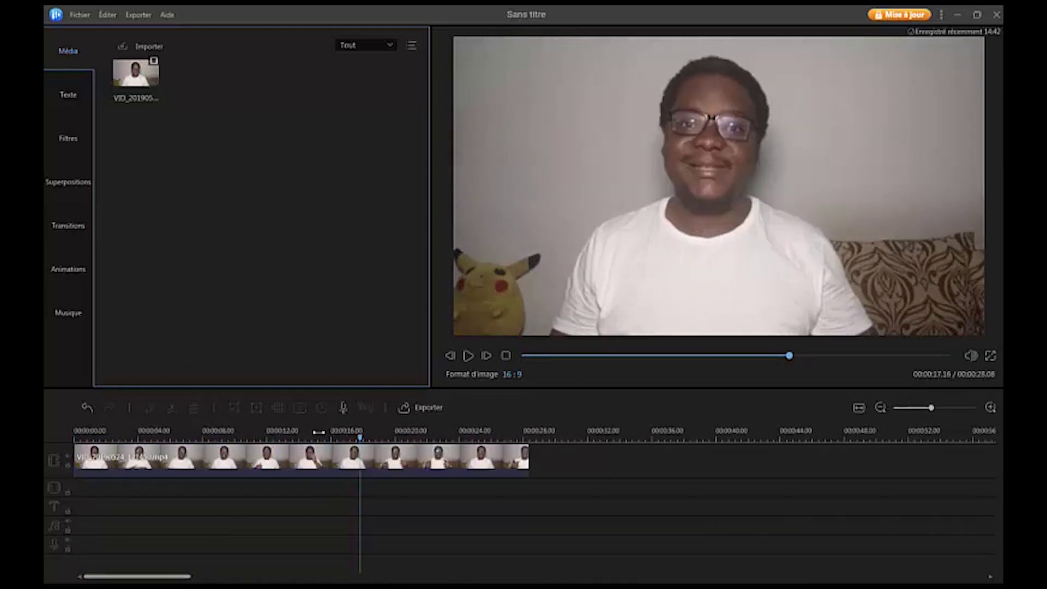
click(351, 449)
click(150, 407)
drag(369, 434, 381, 436)
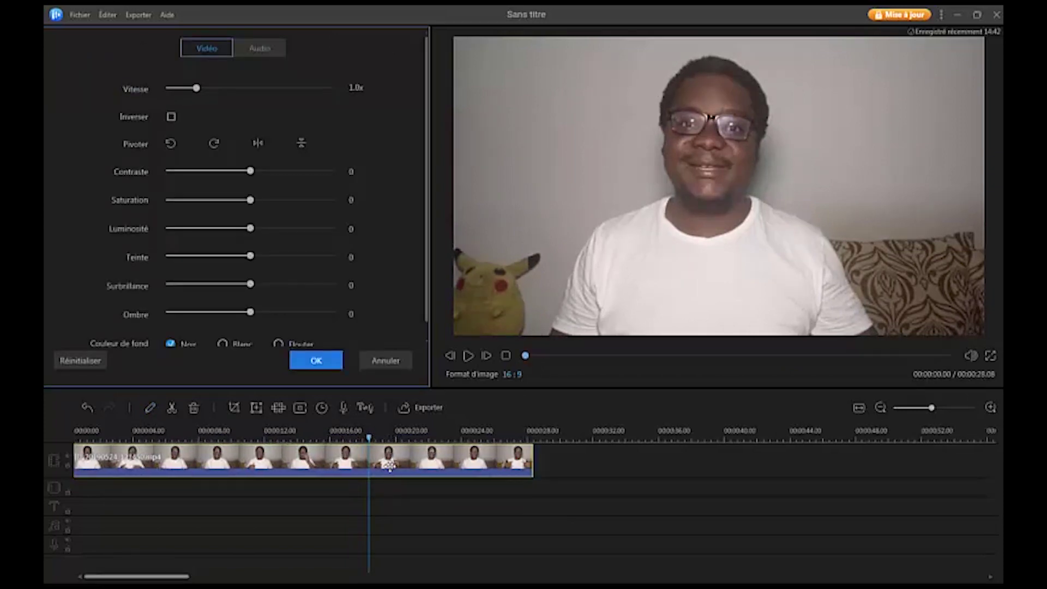
click(174, 412)
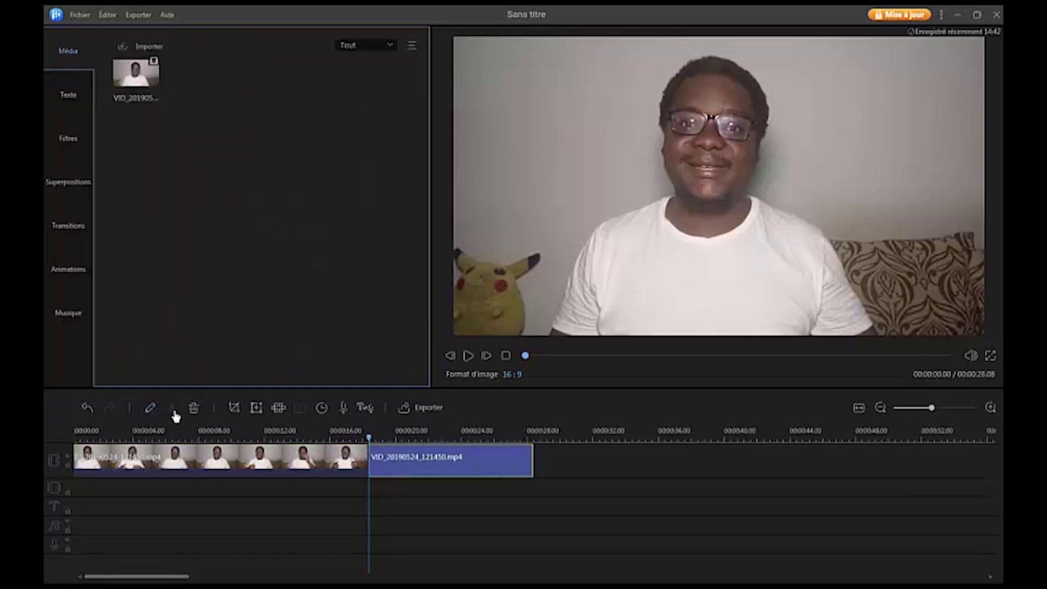
Split the second clip at 00:00:21.12 and delete the short section between the two cuts
click(394, 435)
scroll(427, 433, up, 1)
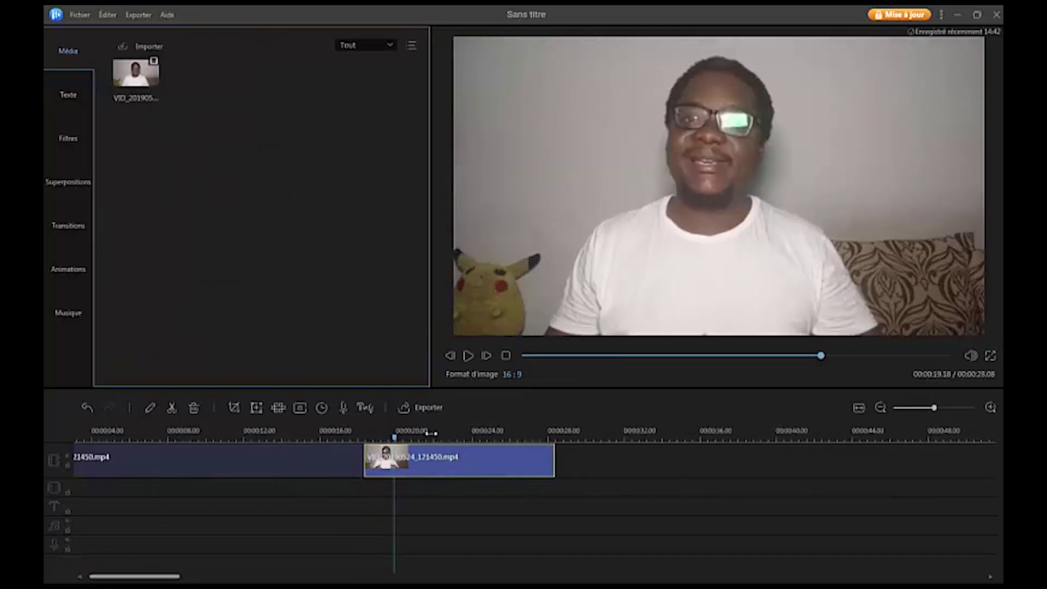
click(426, 439)
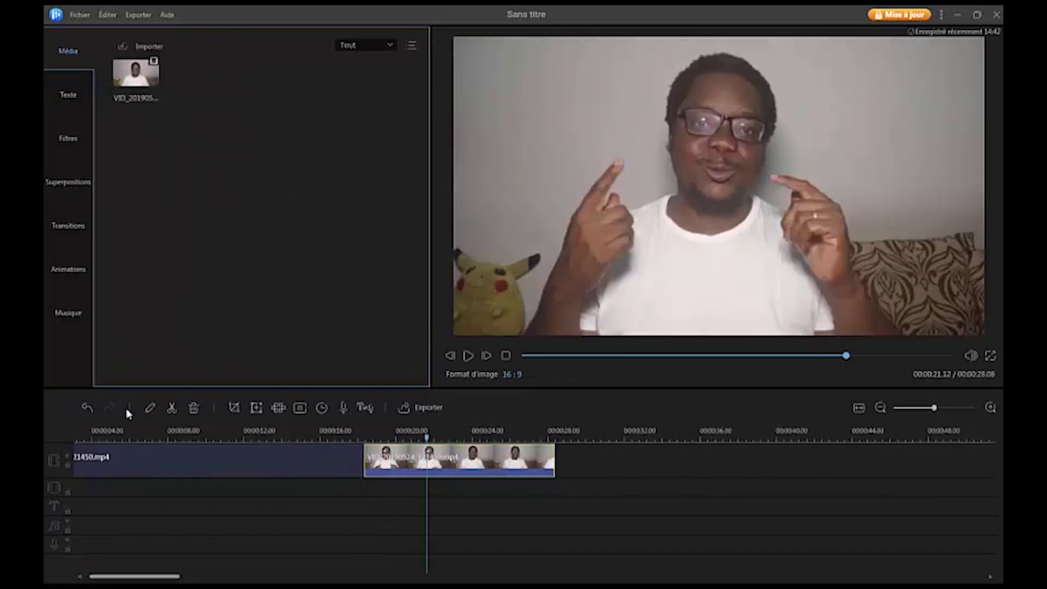
click(170, 409)
click(394, 470)
key(Delete)
click(394, 471)
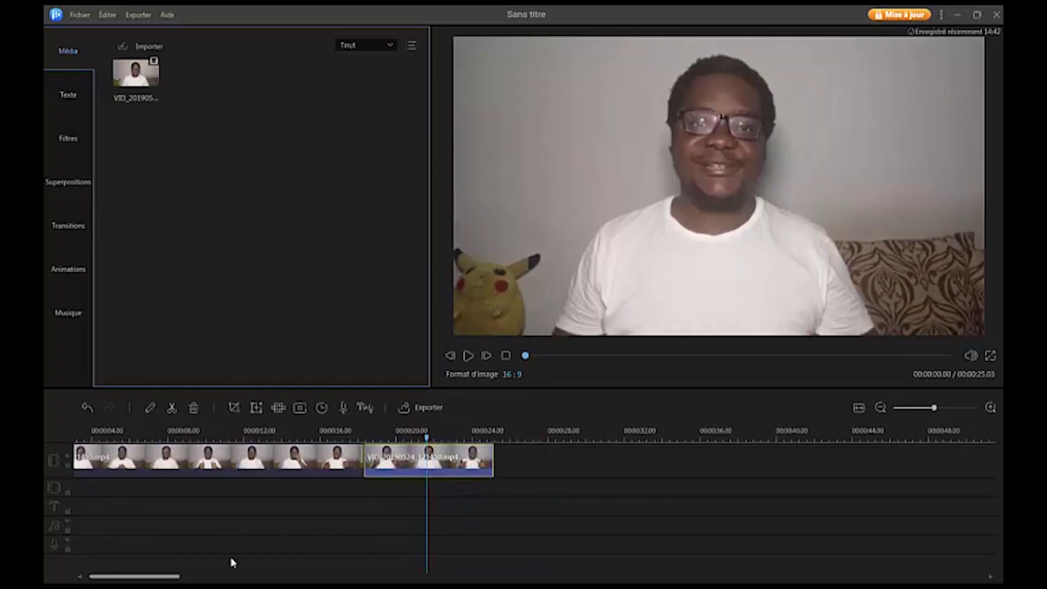
drag(174, 577, 168, 577)
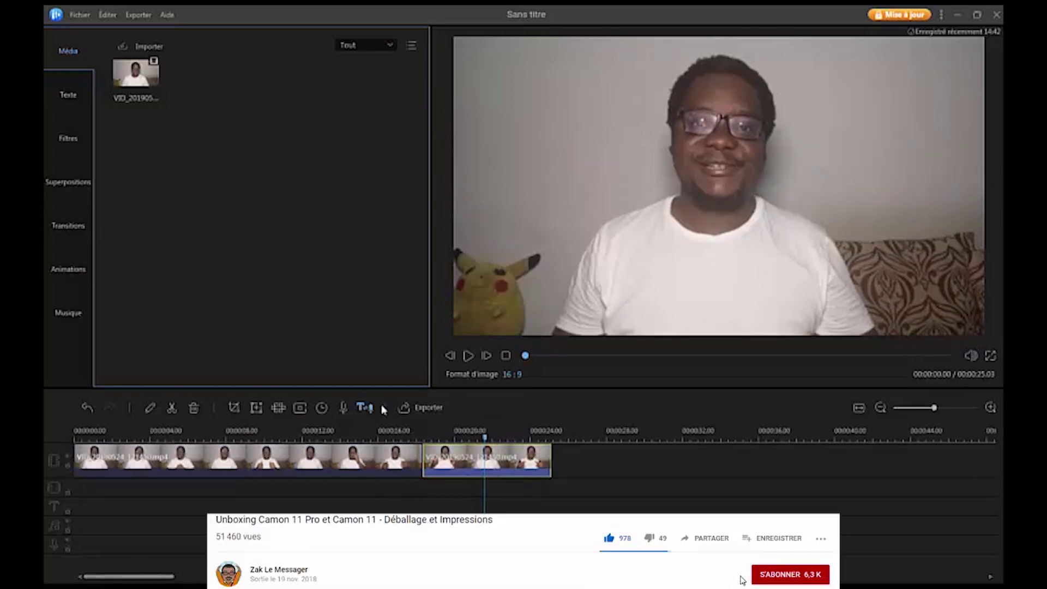
Place the Dissolve transition at the junction of the two clips and play back the sequence
click(423, 457)
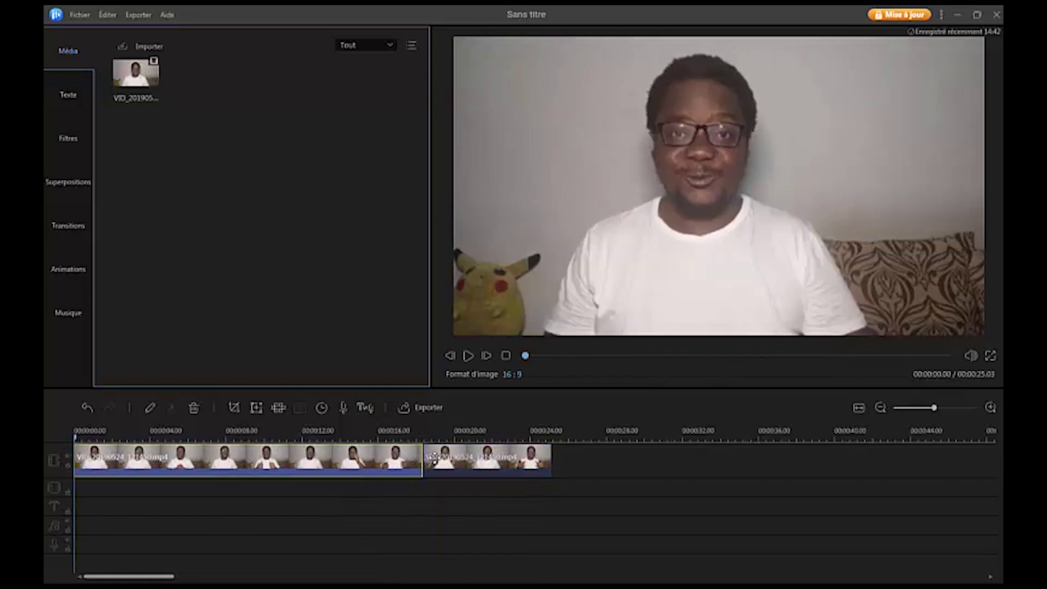
click(411, 455)
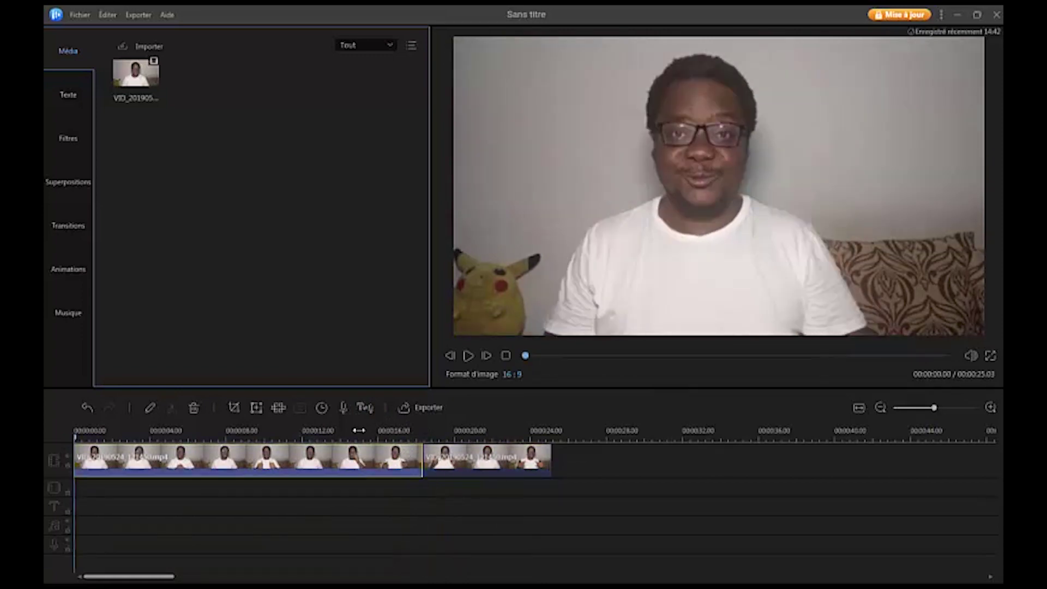
click(90, 228)
mouse_move(135, 74)
mouse_down()
mouse_move(451, 423)
mouse_move(420, 448)
mouse_move(427, 462)
mouse_up()
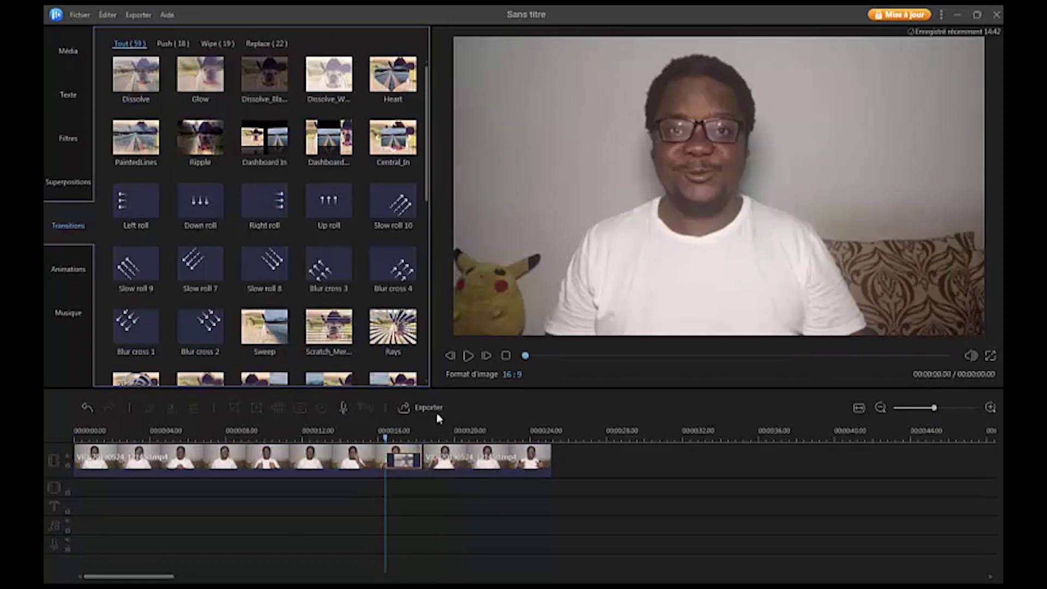
click(468, 356)
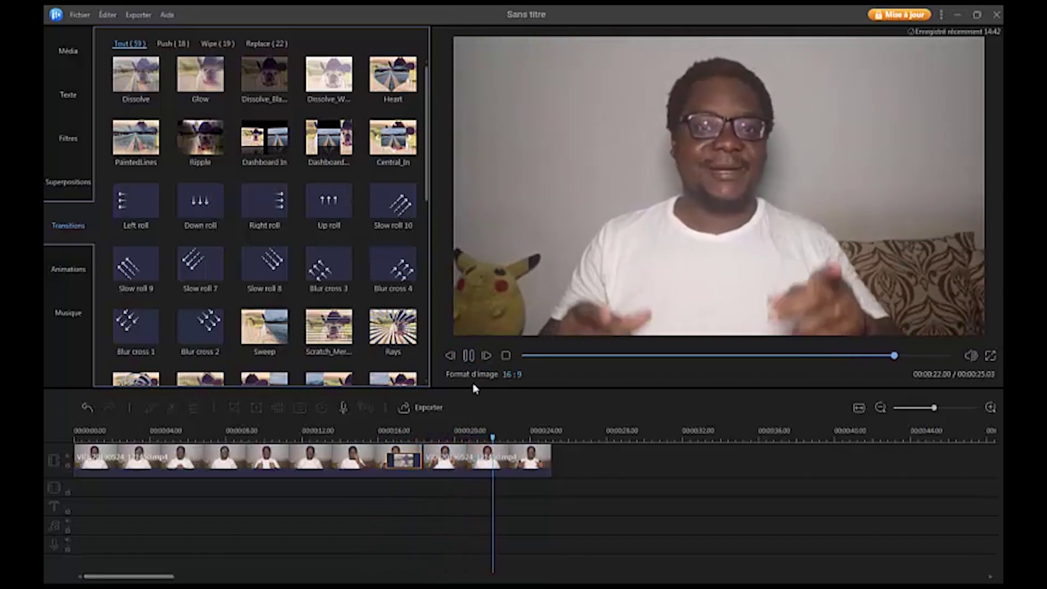
click(468, 359)
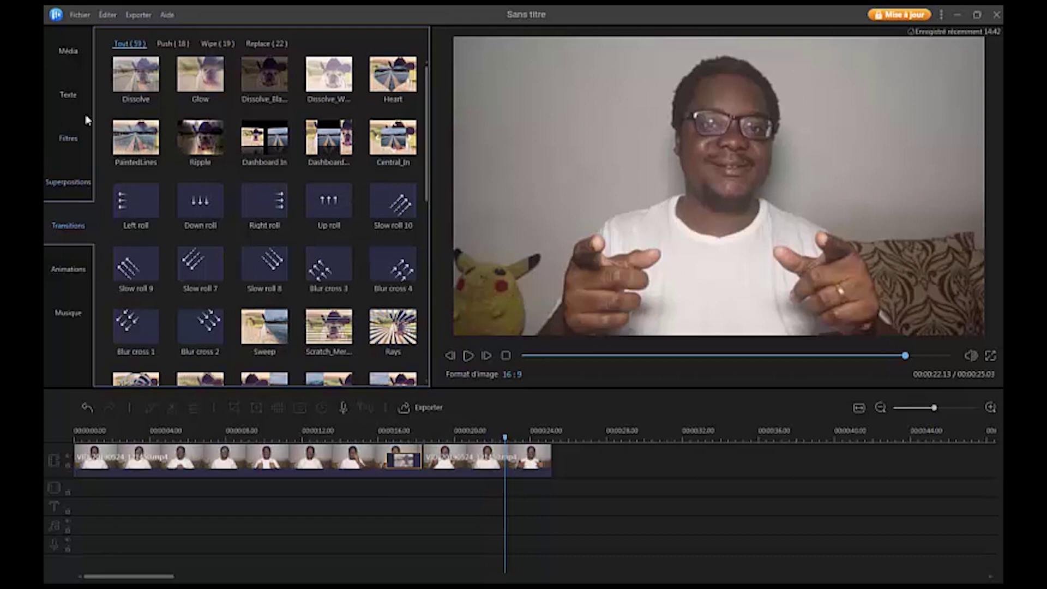
Add the Opener6 text template to the timeline at 00:00:04.19
click(168, 436)
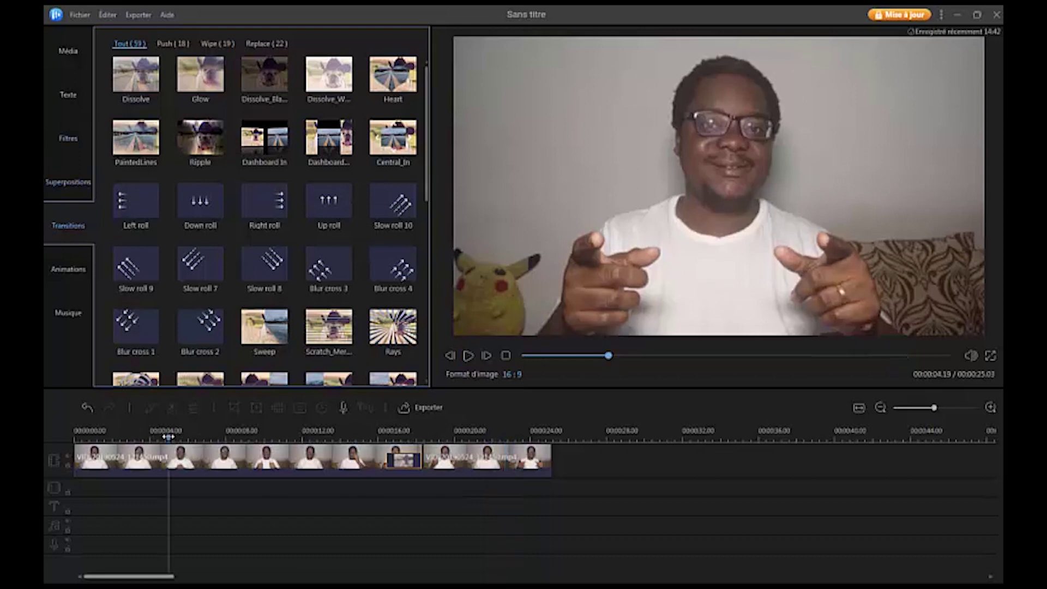
click(66, 97)
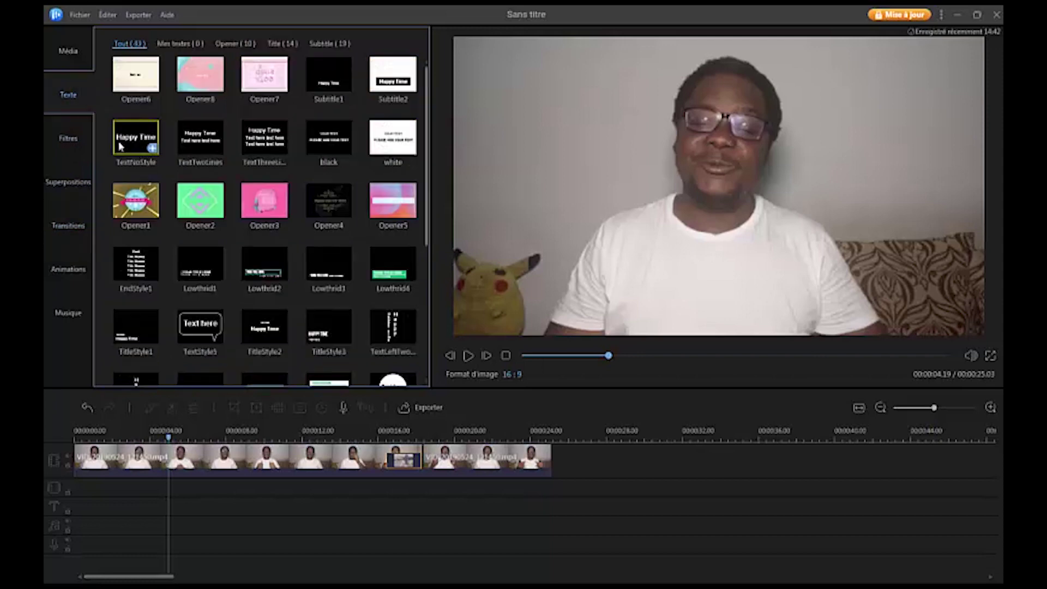
click(153, 85)
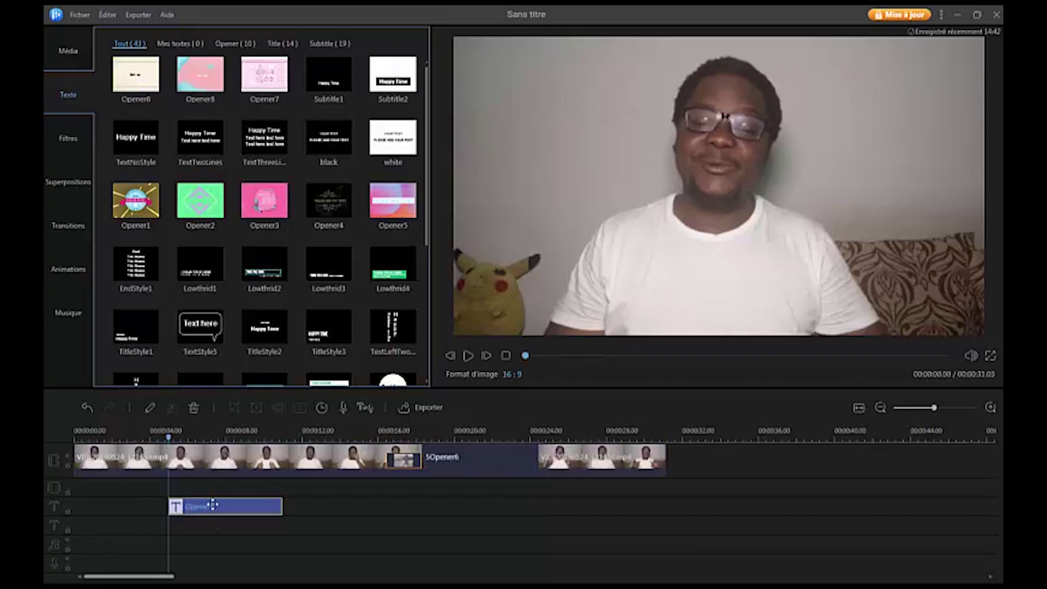
Open the Opener6 title for editing, move its placeholder text to the upper-left corner of the picture and select the text
click(204, 431)
double_click(177, 506)
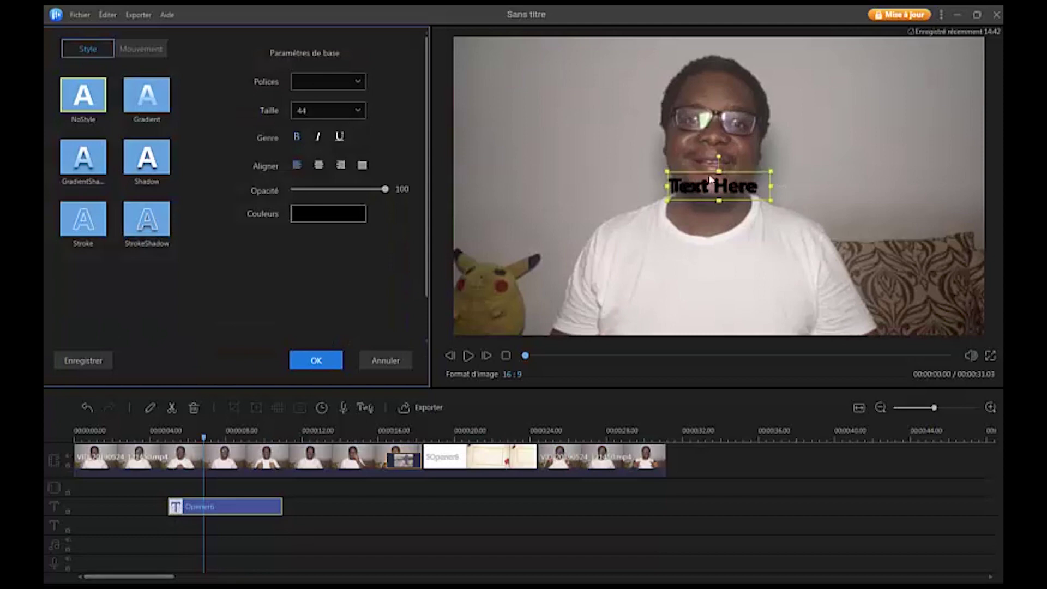
drag(696, 173, 477, 46)
double_click(521, 77)
triple_click(545, 68)
text(ZAk Le MEs)
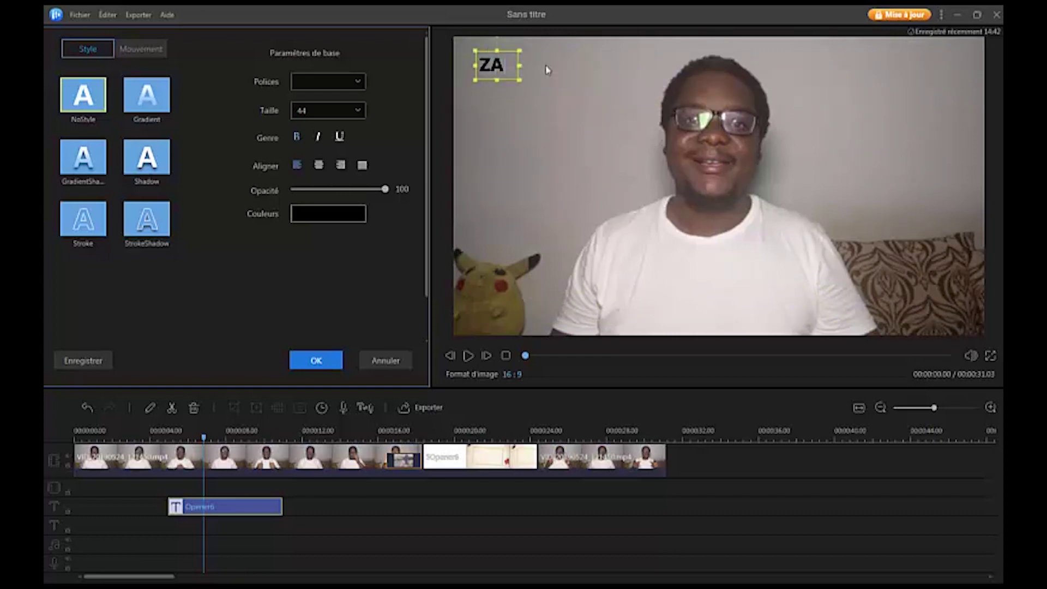
key(BackSpace)
key(BackSpace)
key(BackSpace)
key(BackSpace)
key(BackSpace)
key(BackSpace)
key(BackSpace)
key(BackSpace)
key(BackSpace)
key(BackSpace)
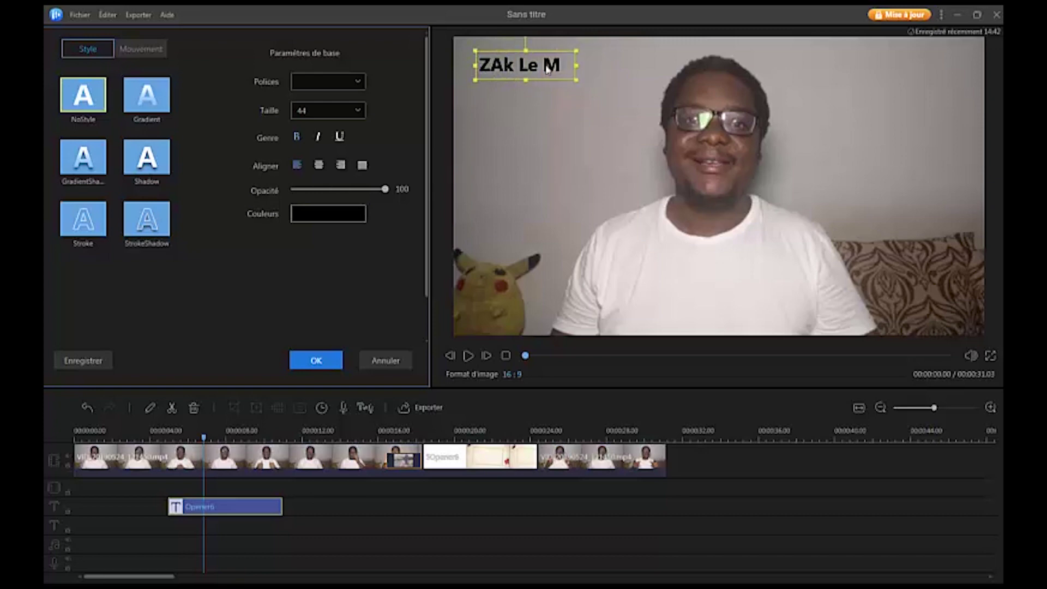
Set the title text to "Ease Us Vidéo Editor"
text(Esa)
key(BackSpace)
key(BackSpace)
text(ase)
key(BackSpace)
text(e Us Vidéo 2ditor)
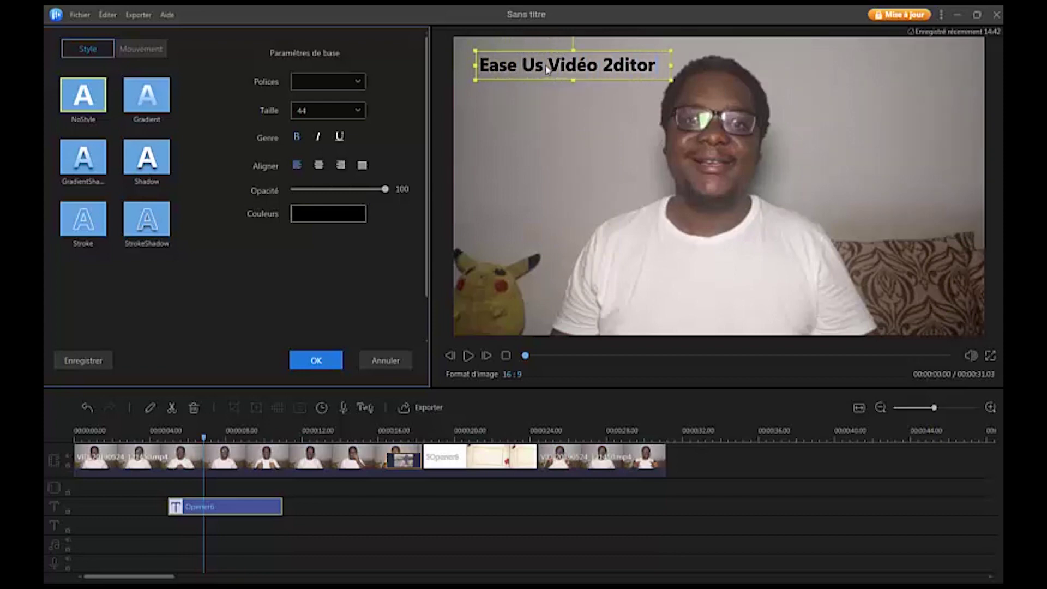
key(BackSpace)
key(BackSpace)
key(BackSpace)
key(BackSpace)
key(BackSpace)
key(BackSpace)
key(BackSpace)
text(Editor)
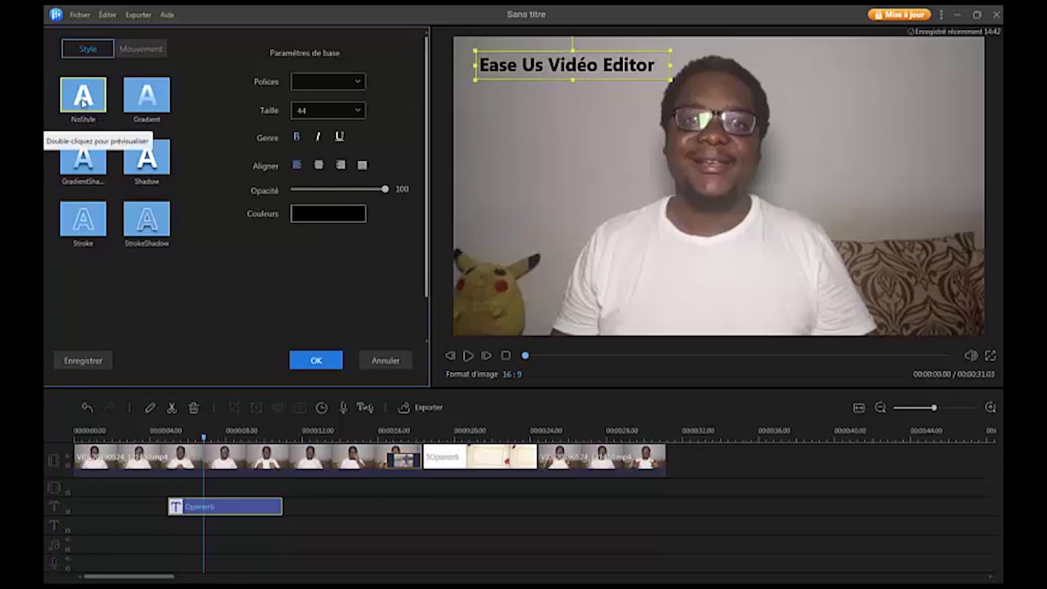
Select the whole title text and look through its bold, font, alignment and size options
key(ctrl+a)
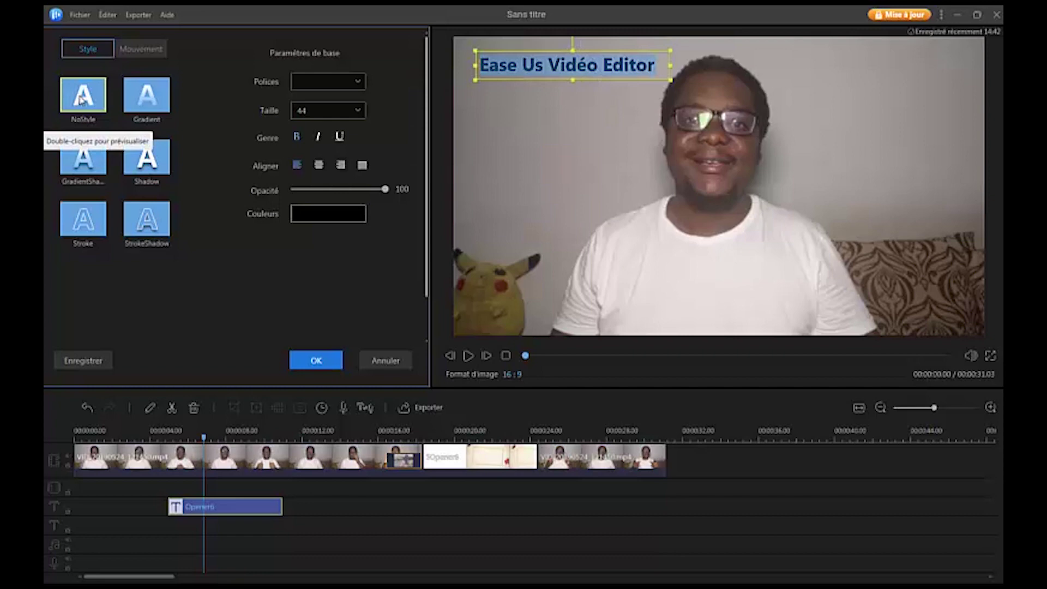
click(298, 140)
click(298, 139)
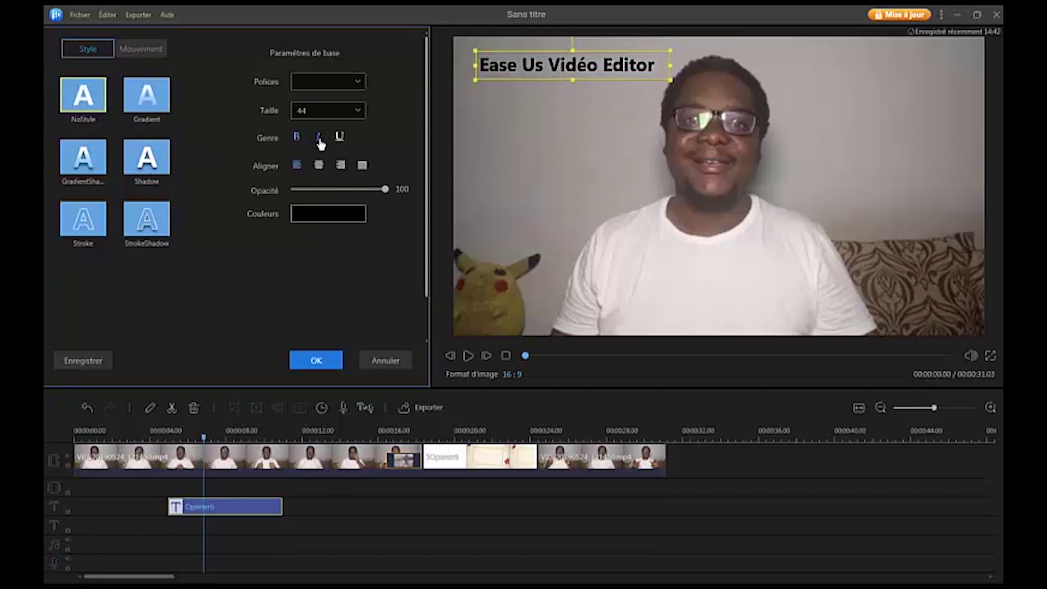
click(342, 85)
click(305, 167)
click(357, 110)
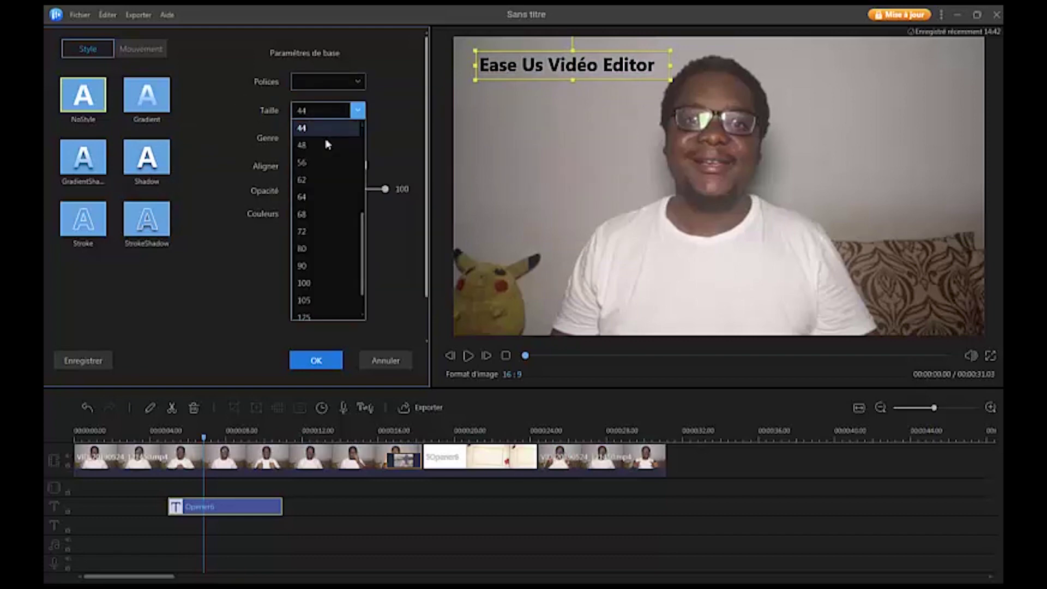
click(216, 117)
Set the title's text colour to bright green (RGB 0, 255, 0) and apply the title edits
click(333, 218)
click(437, 194)
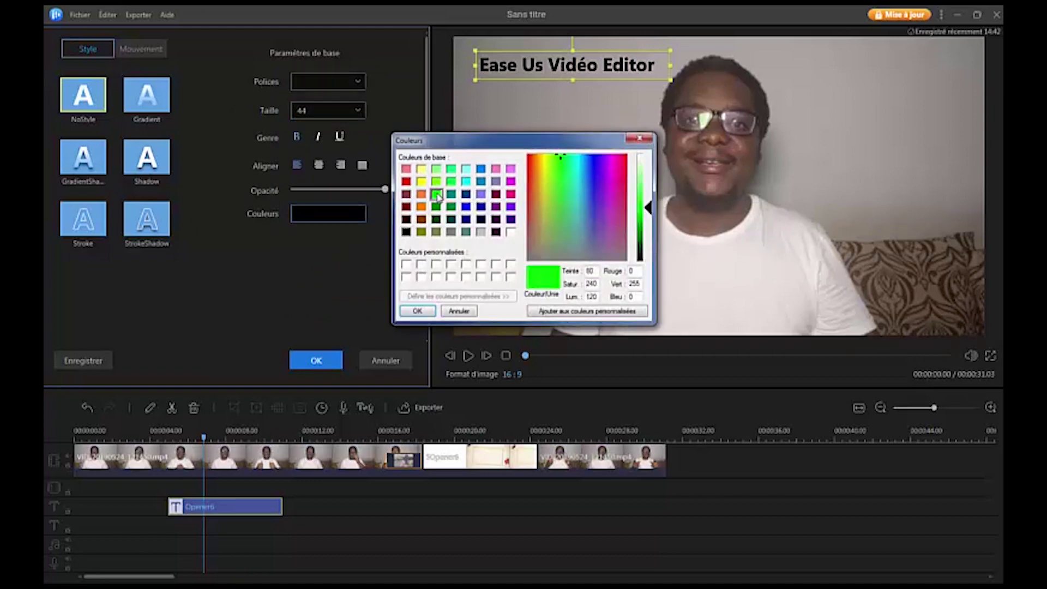
click(407, 310)
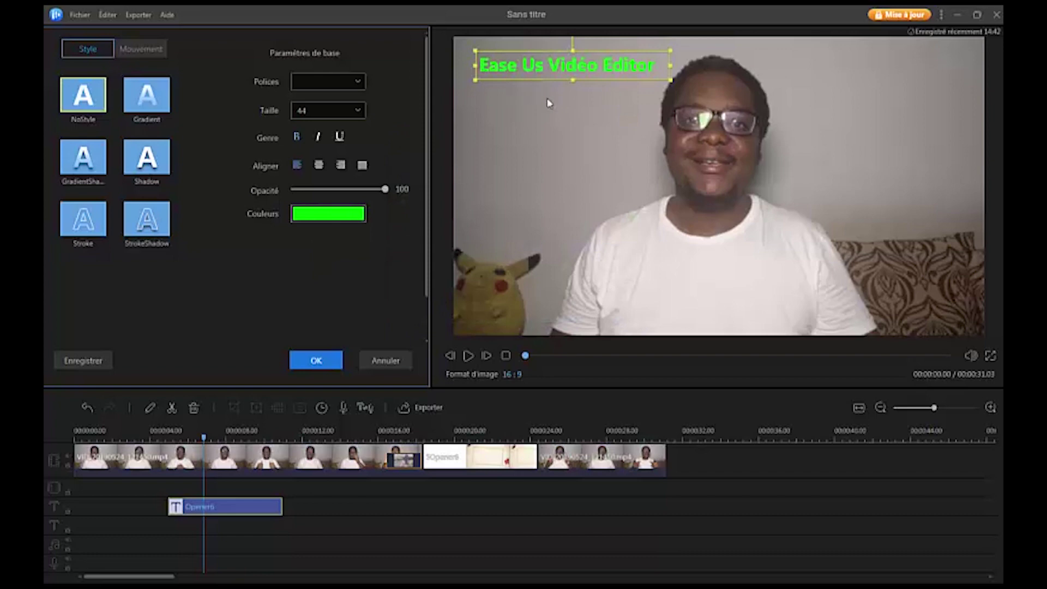
click(137, 438)
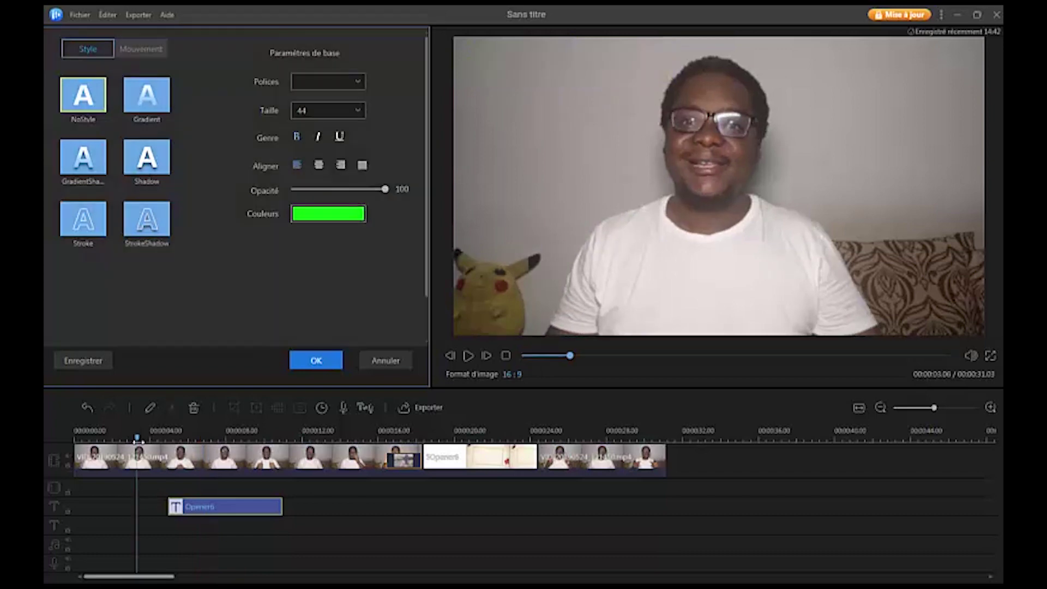
click(312, 365)
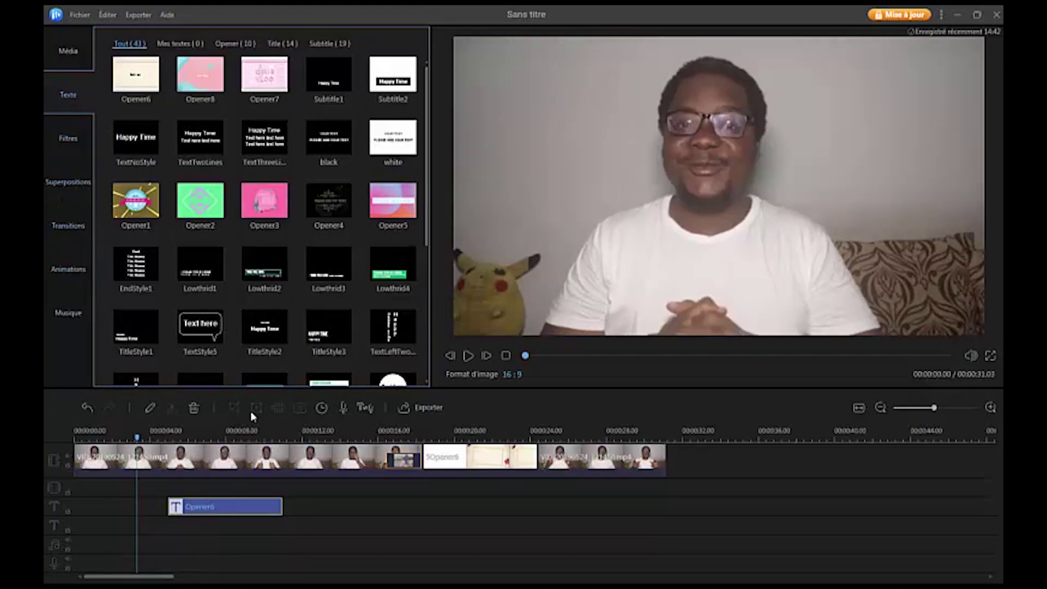
Move the playhead to 00:00:14.12 and look through the Media, Text, Filters and Transitions libraries
drag(180, 432, 351, 429)
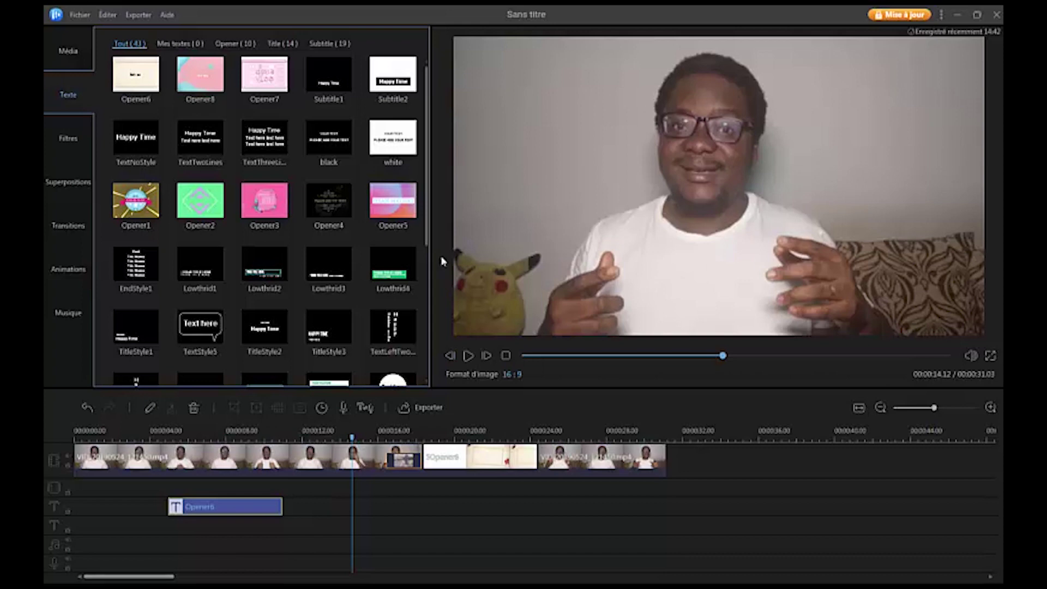
scroll(250, 256, down, 3)
click(75, 50)
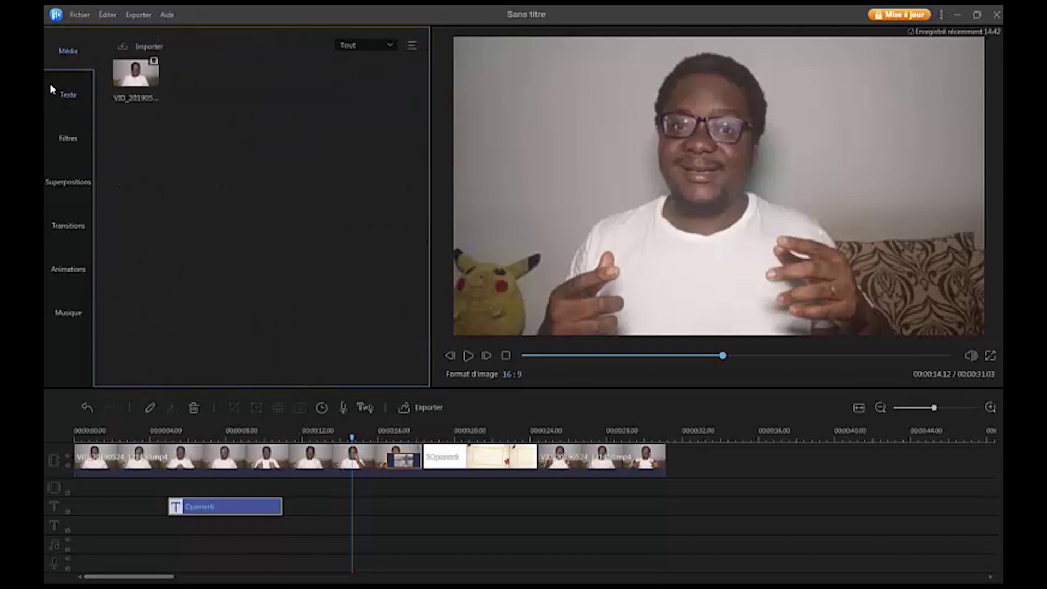
click(77, 103)
click(68, 137)
click(78, 221)
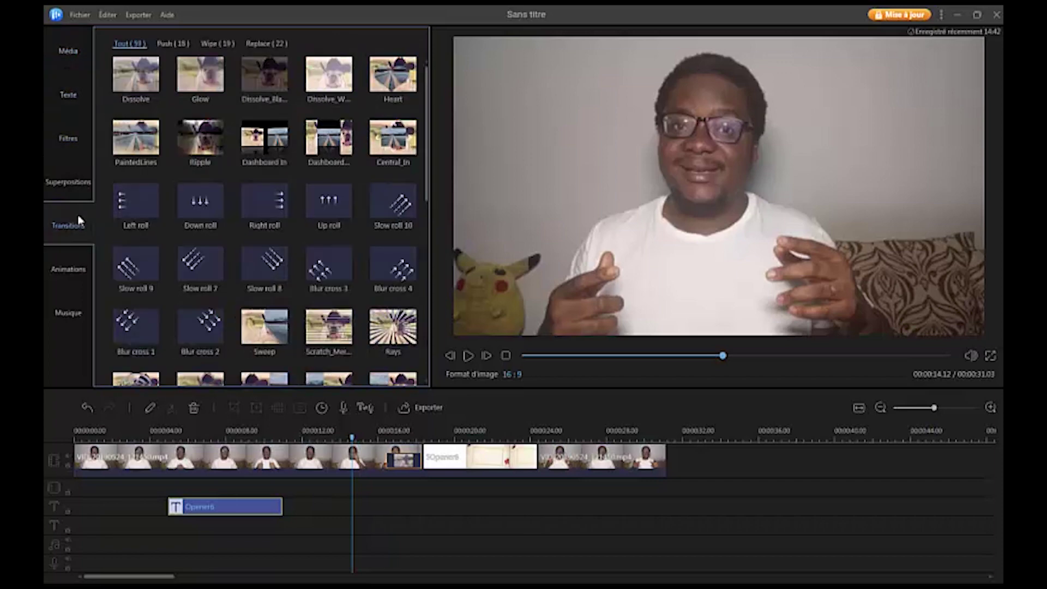
click(84, 97)
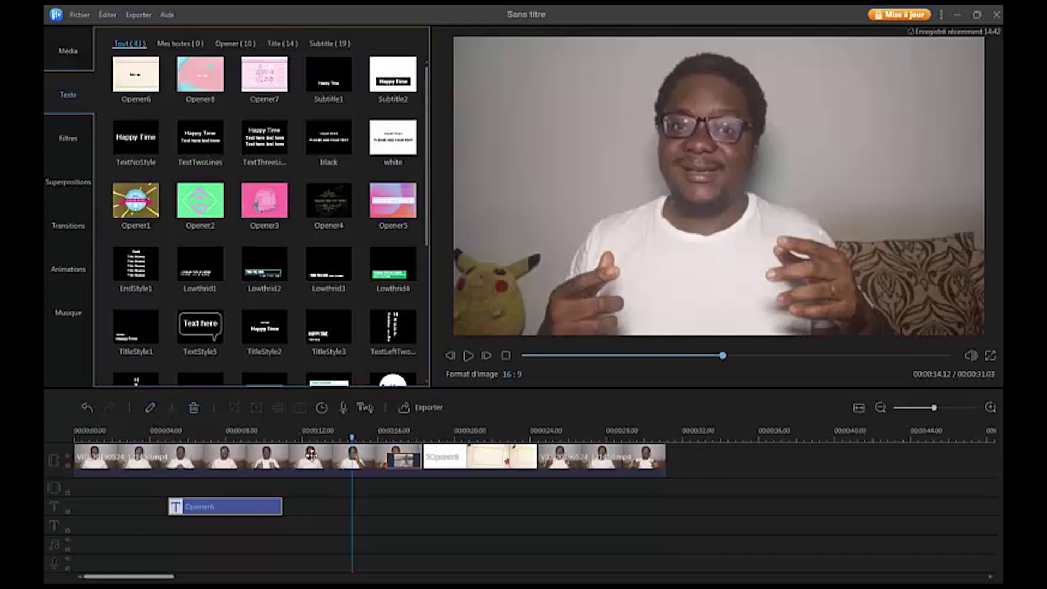
Add a zoom to the first clip at the playhead, framing the speaker's head in the upper middle of the picture
click(311, 455)
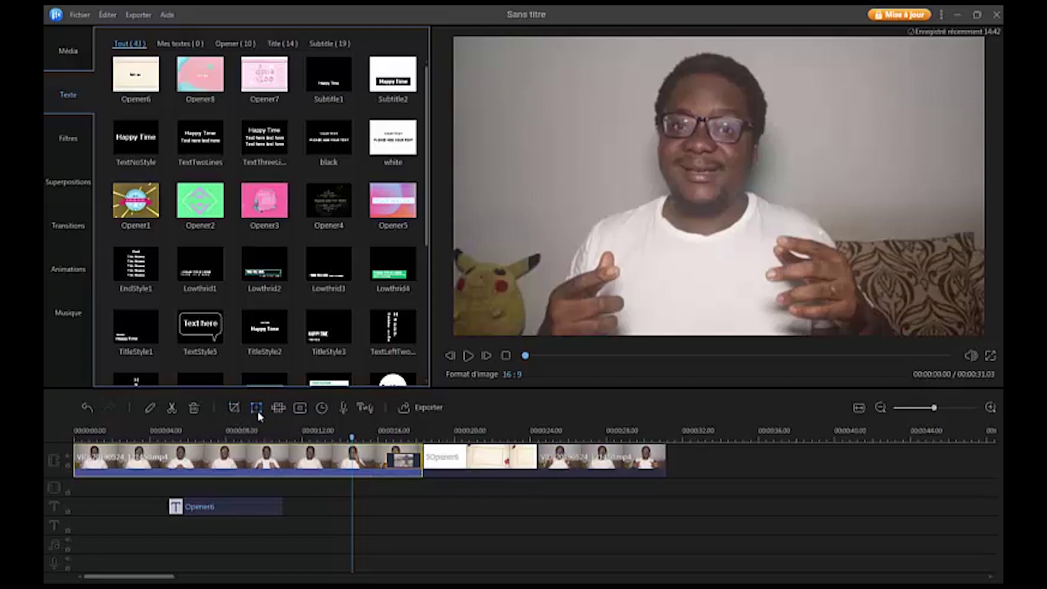
click(256, 412)
drag(231, 120, 229, 95)
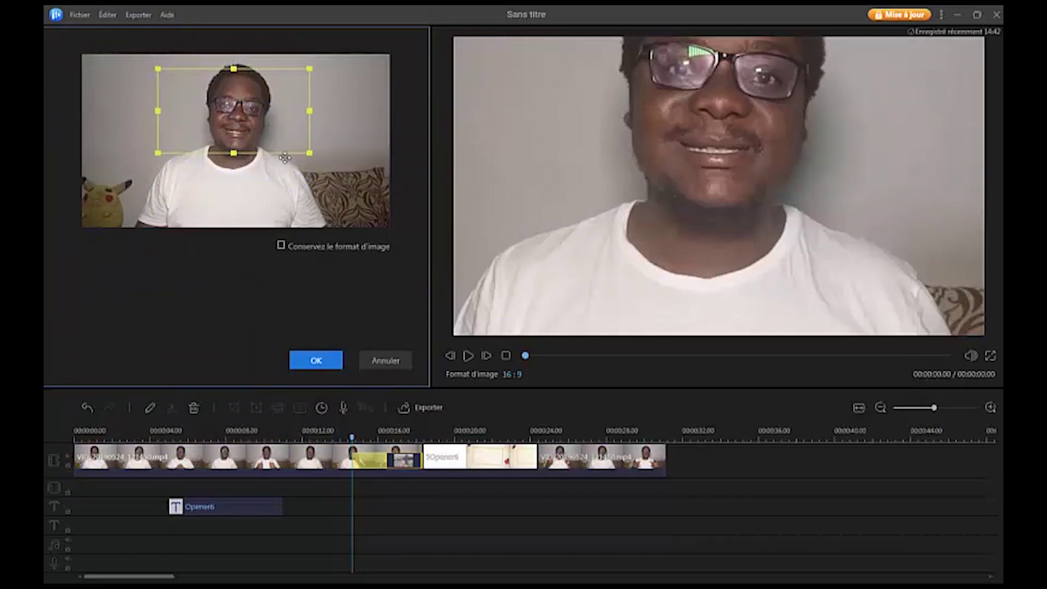
click(314, 361)
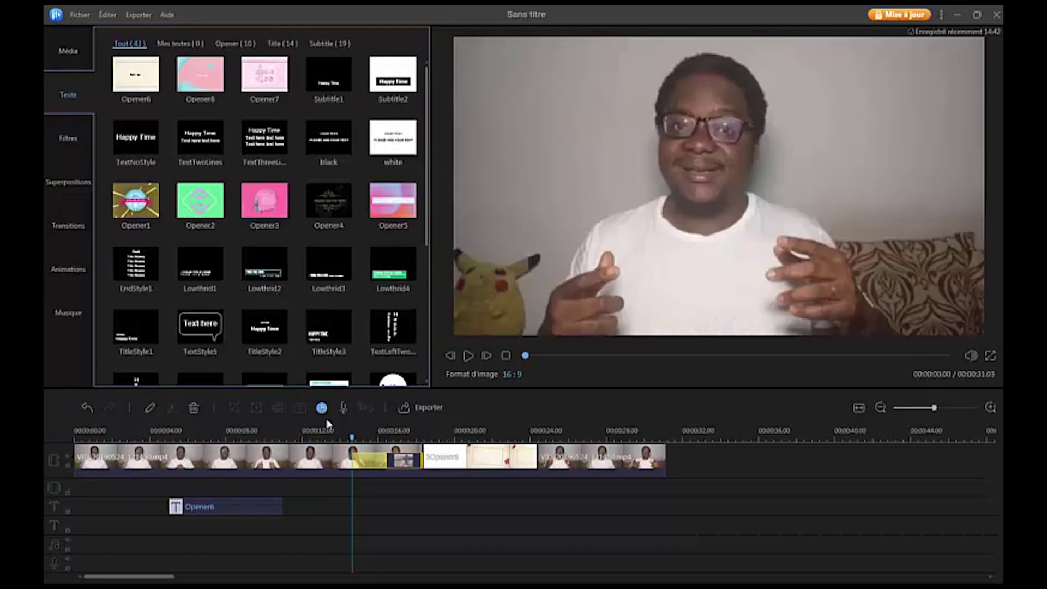
Scrub back to 00:00:11.08, select the first clip and view the arrangement of the timeline
click(338, 436)
drag(339, 436, 292, 436)
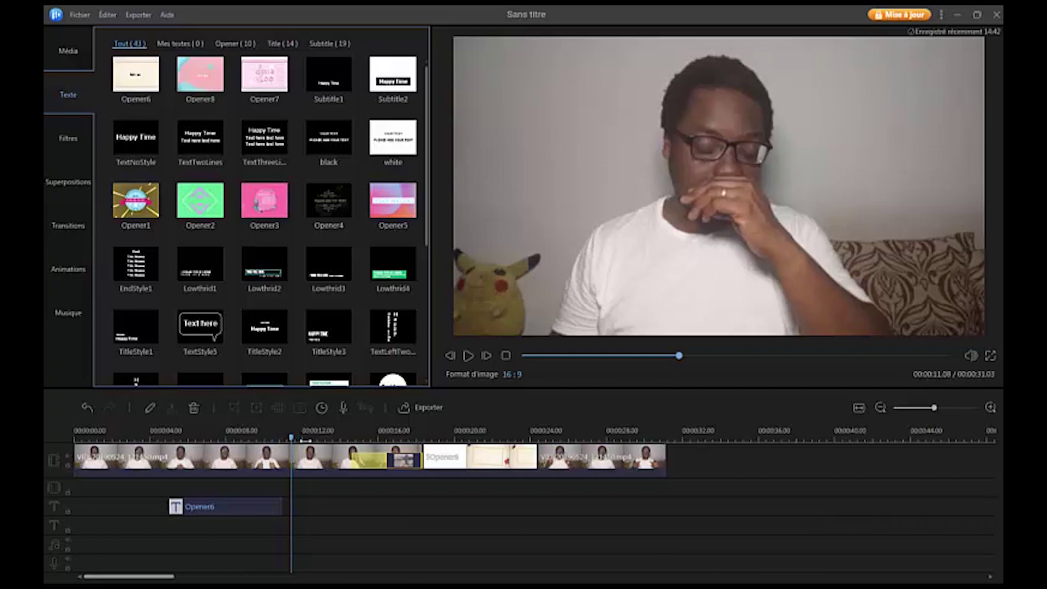
click(267, 454)
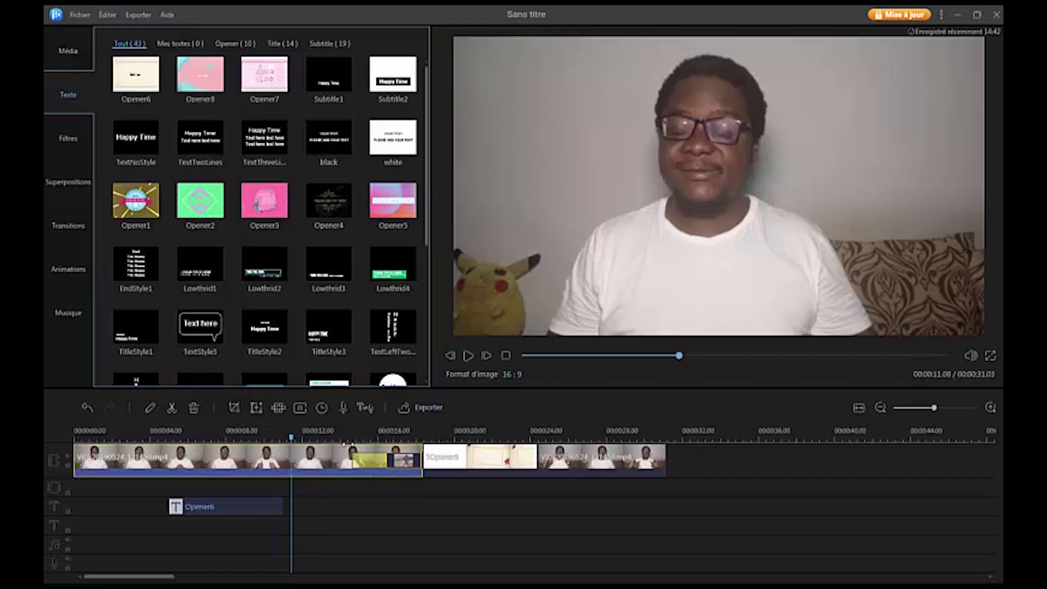
scroll(138, 440, down, 3)
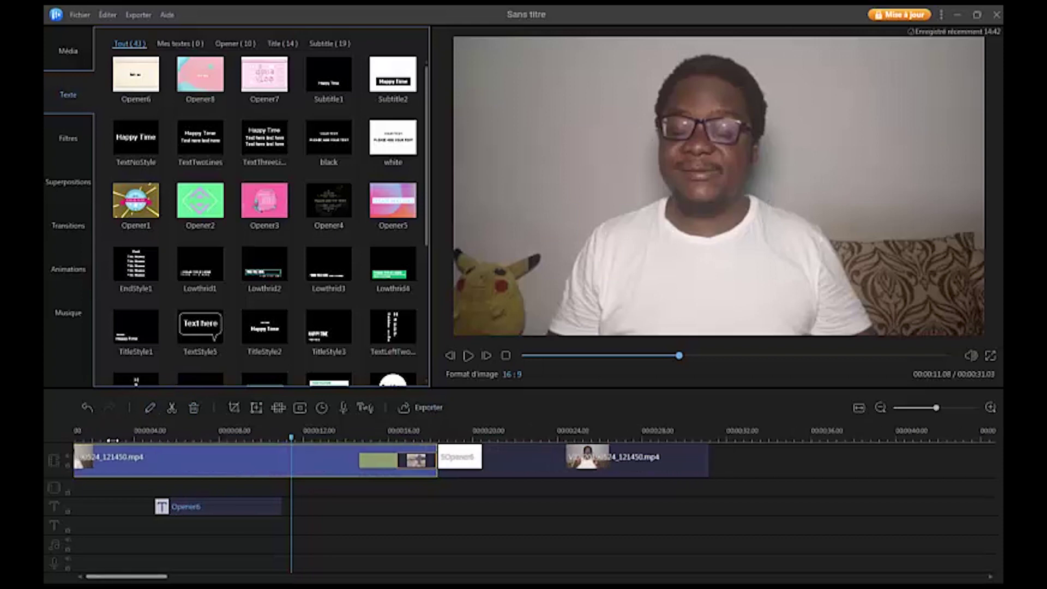
scroll(202, 444, up, 2)
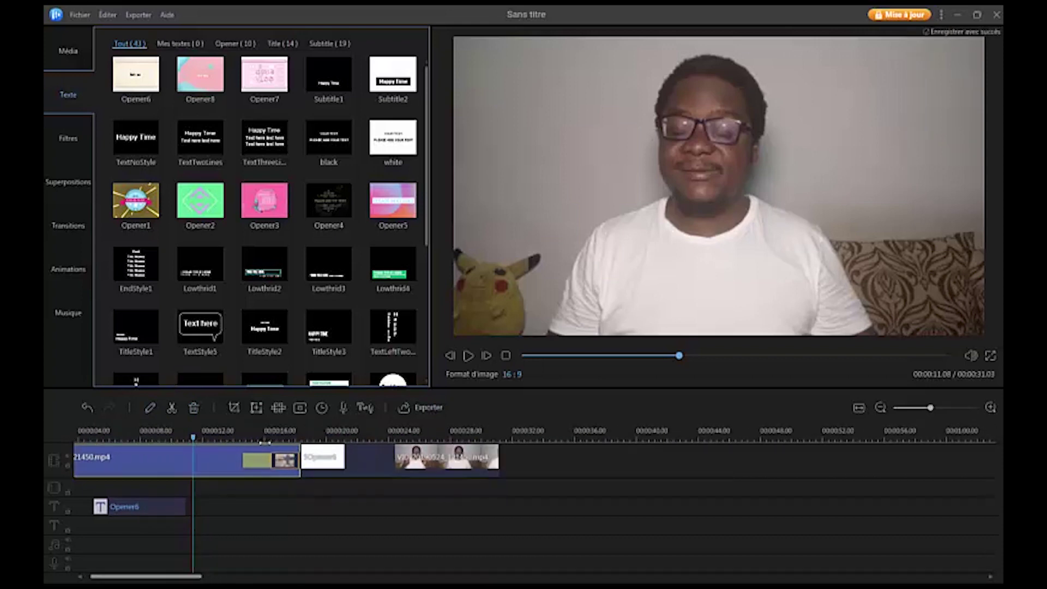
Open the export settings and examine the video, audio and video-platform formats, returning to MP4 video
click(143, 18)
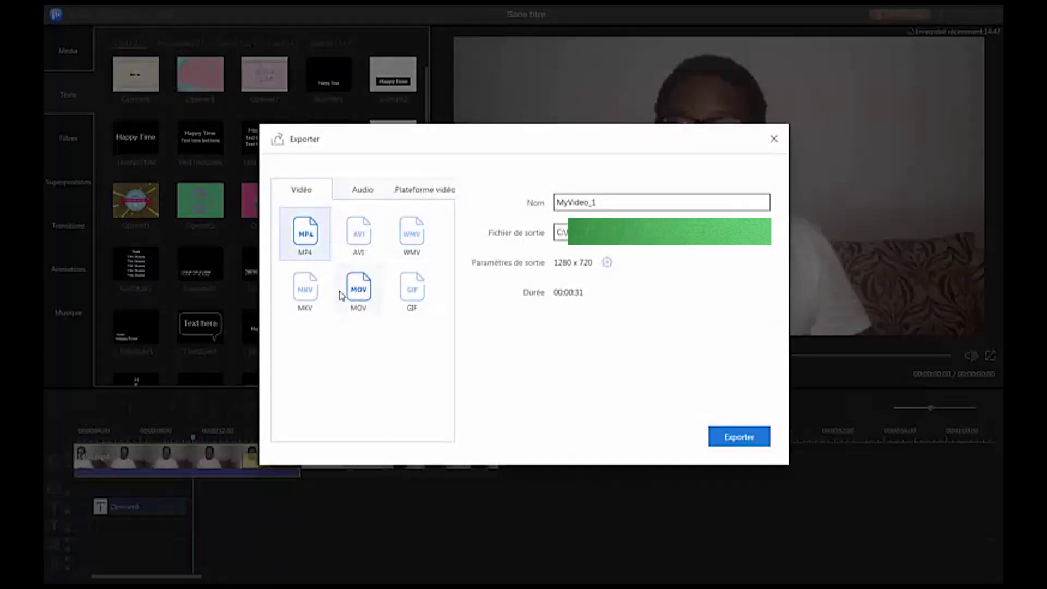
click(370, 190)
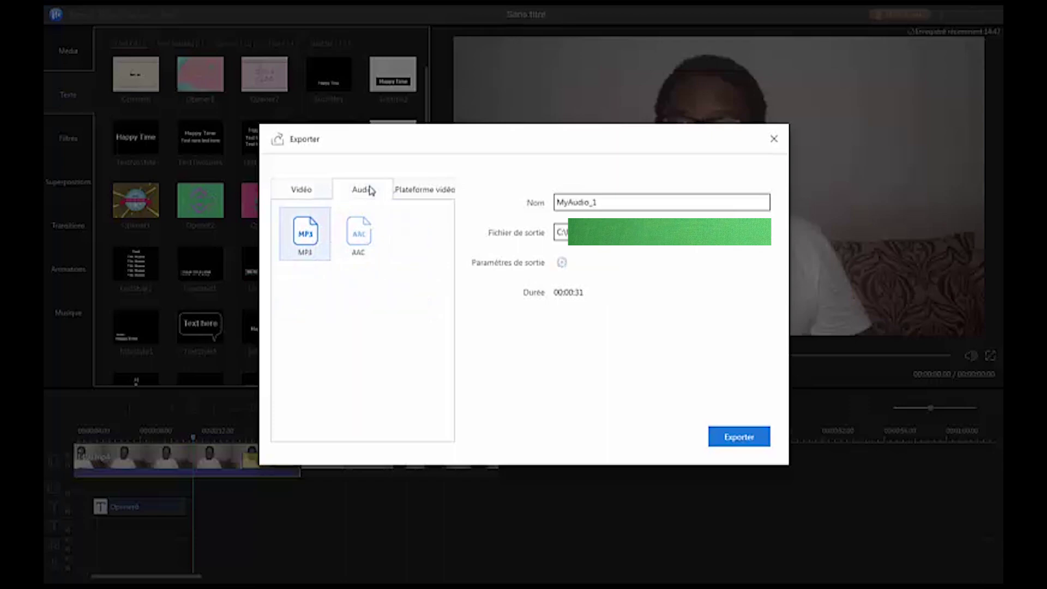
click(309, 191)
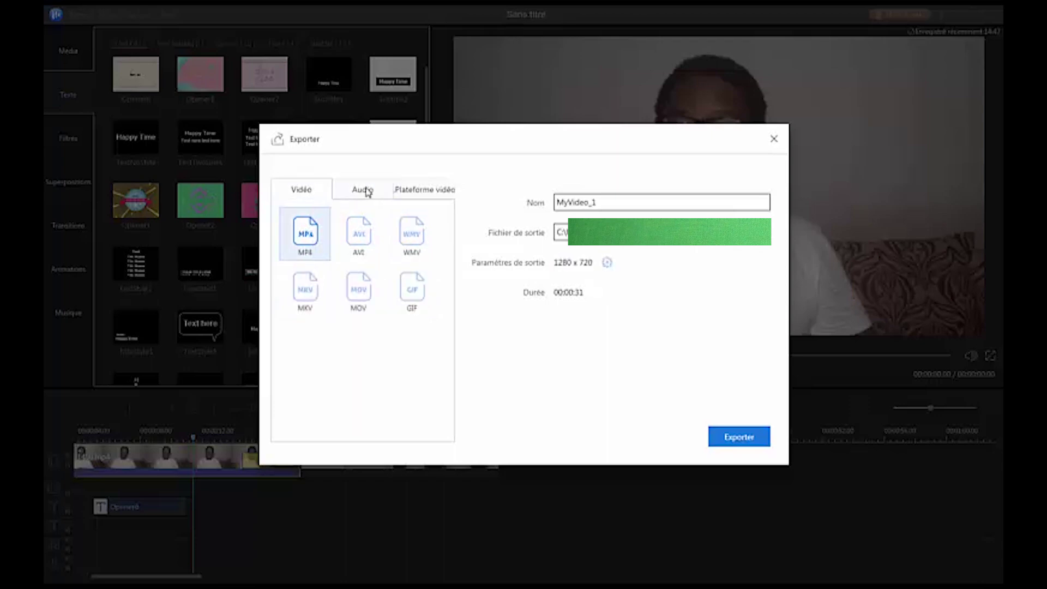
click(442, 192)
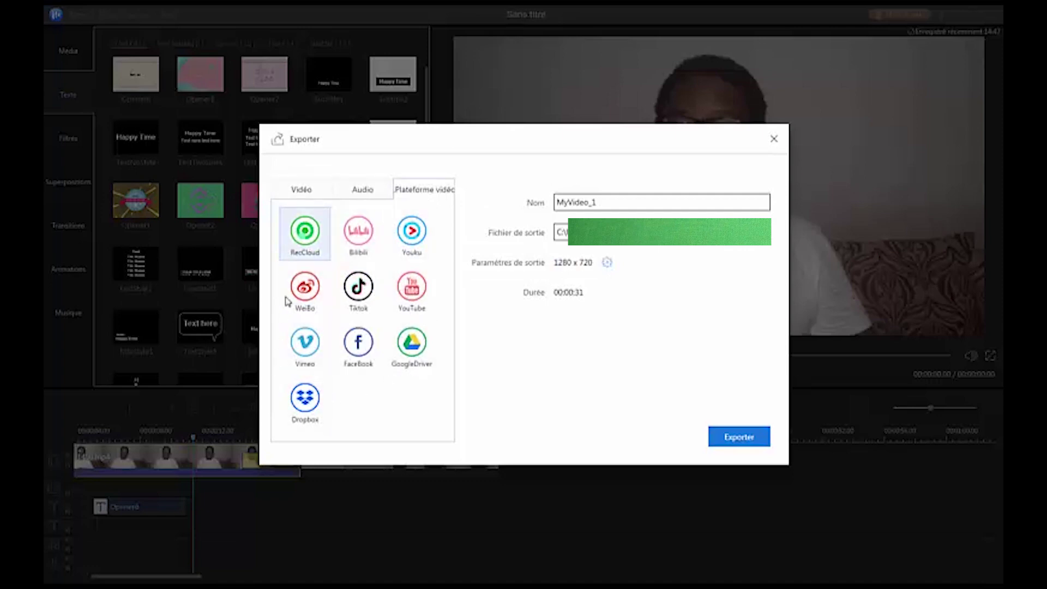
click(309, 192)
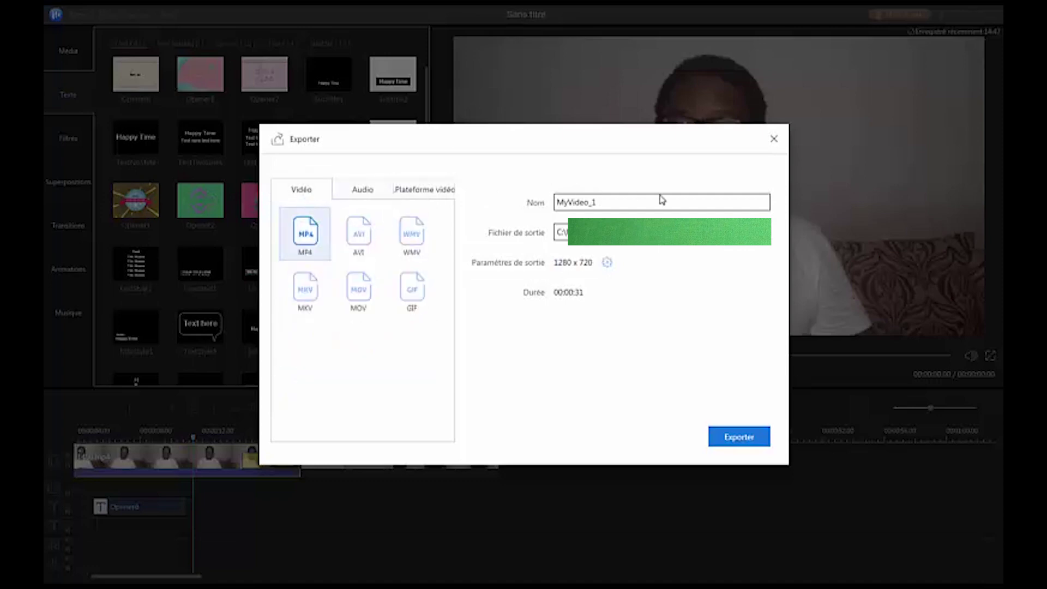
Name the output "Easus Video Editor Test" and export it as a 1280 x 720 MP4, continuing past the activation notice
drag(620, 203, 513, 208)
text(Za)
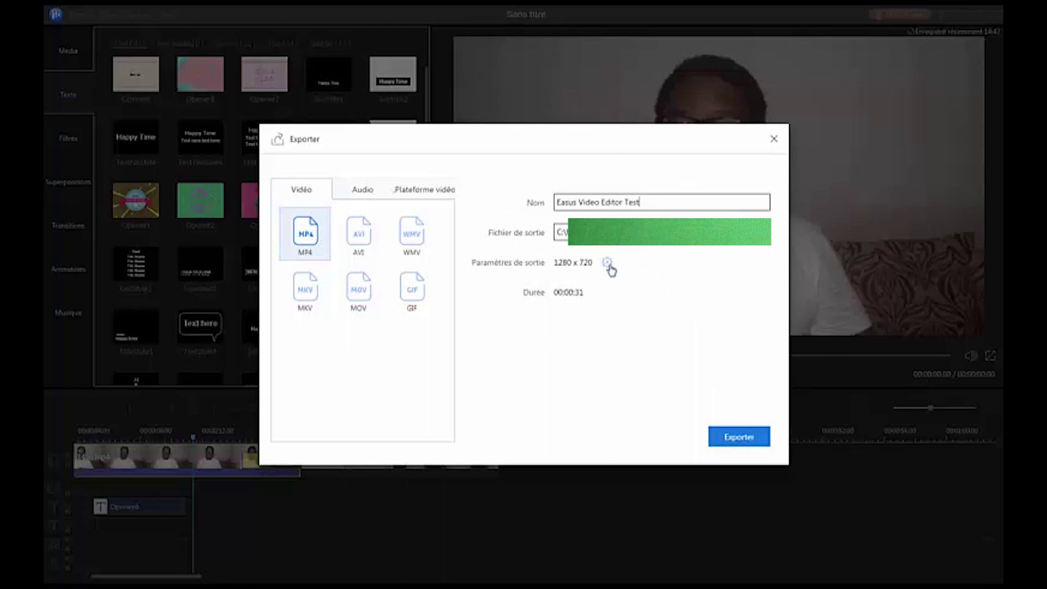
click(736, 433)
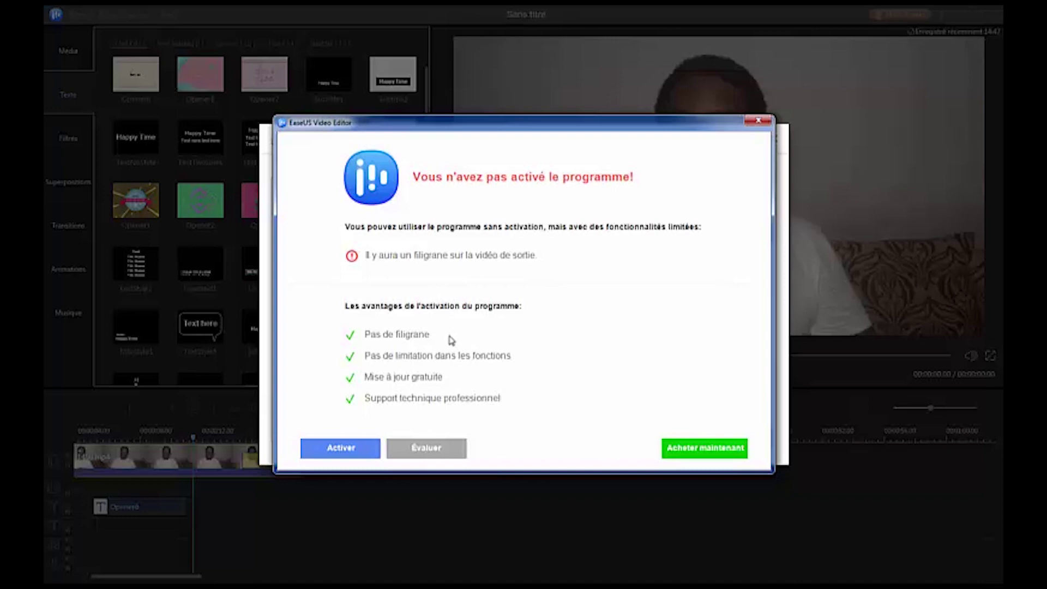
click(701, 452)
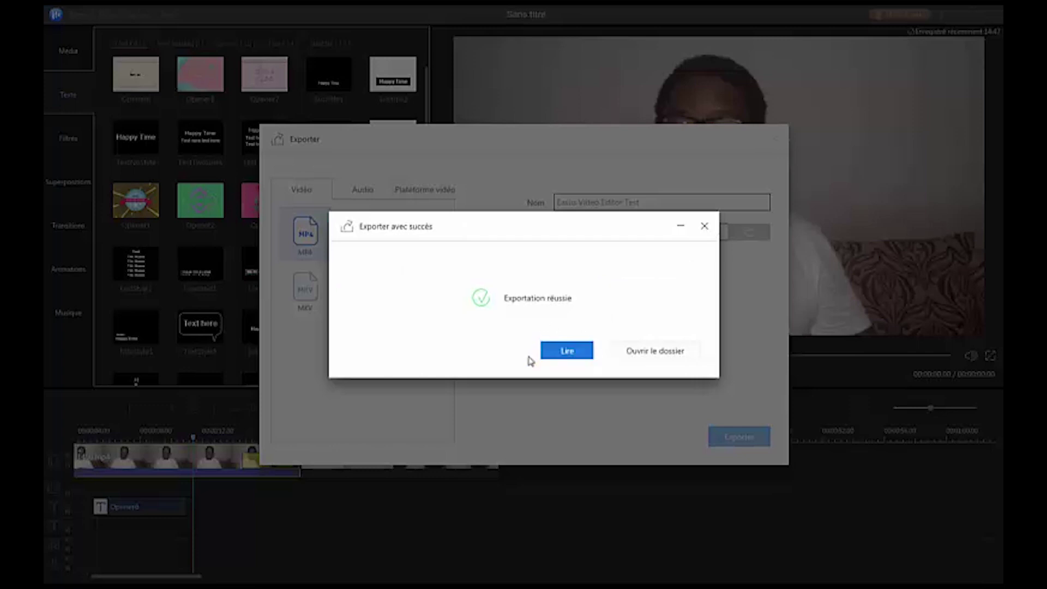
Look through the help options and the Text, Filters, Overlays and Transitions libraries
click(85, 18)
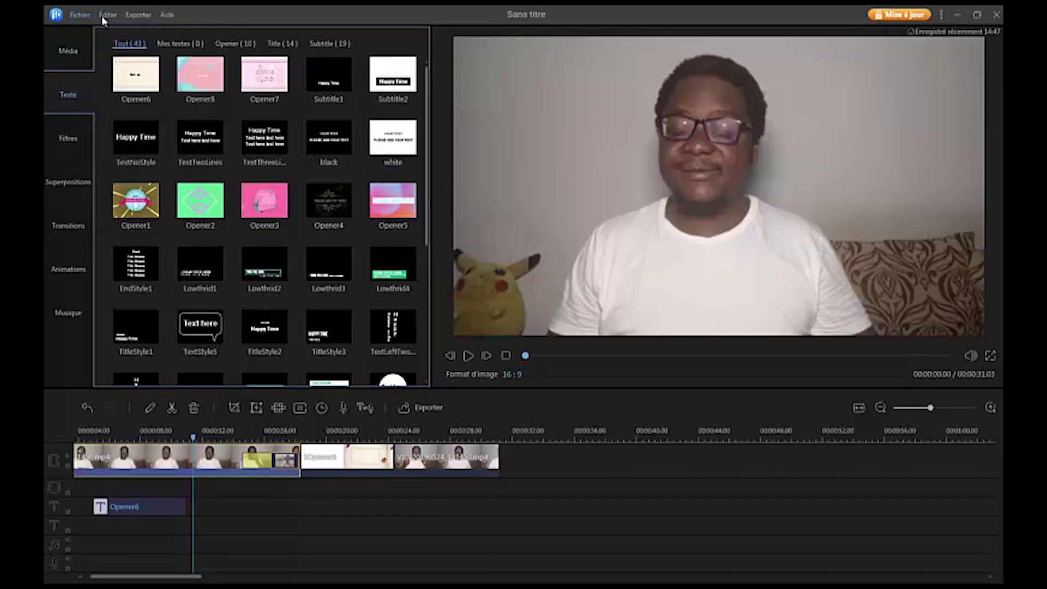
mouse_move(174, 18)
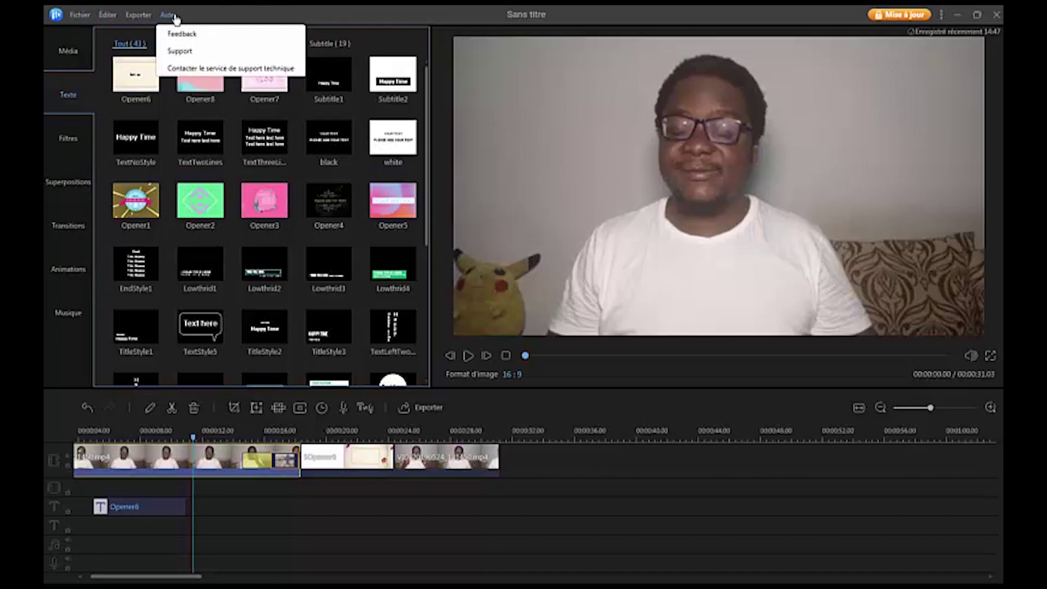
click(64, 51)
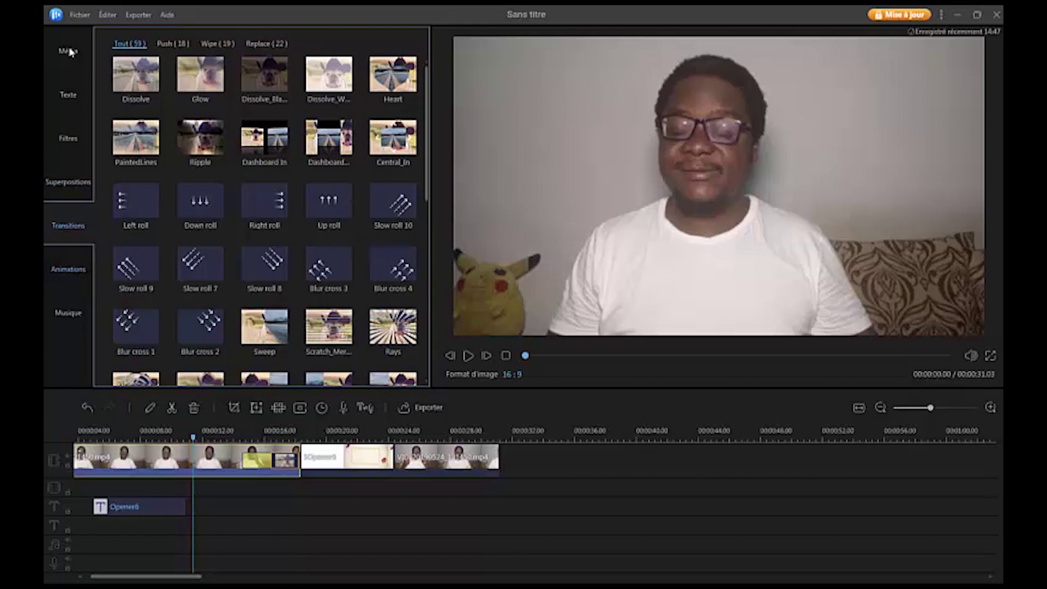
click(65, 96)
scroll(273, 125, down, 5)
scroll(295, 142, up, 5)
click(68, 138)
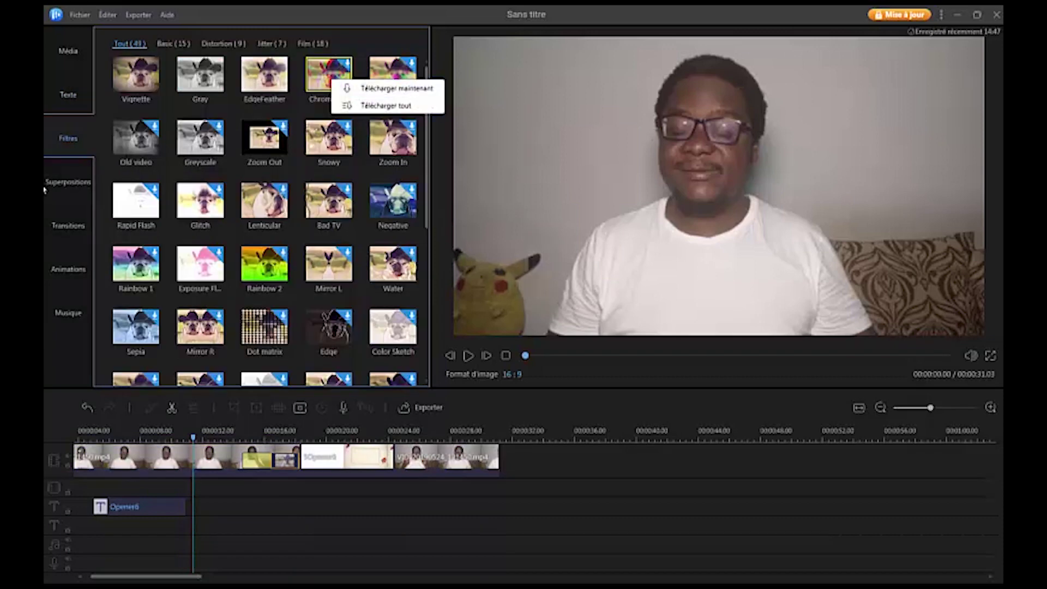
click(73, 182)
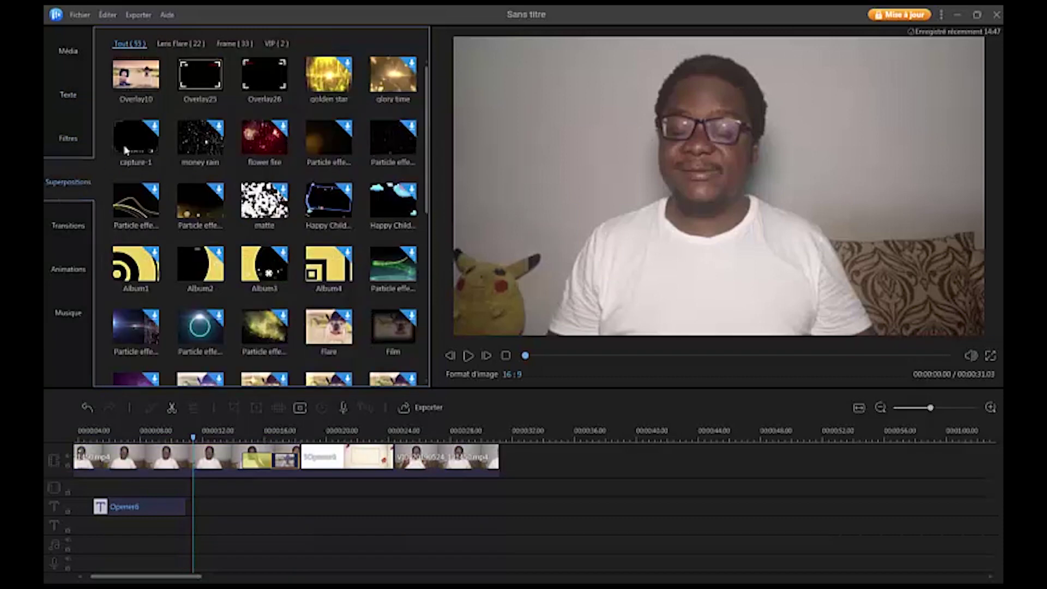
click(66, 233)
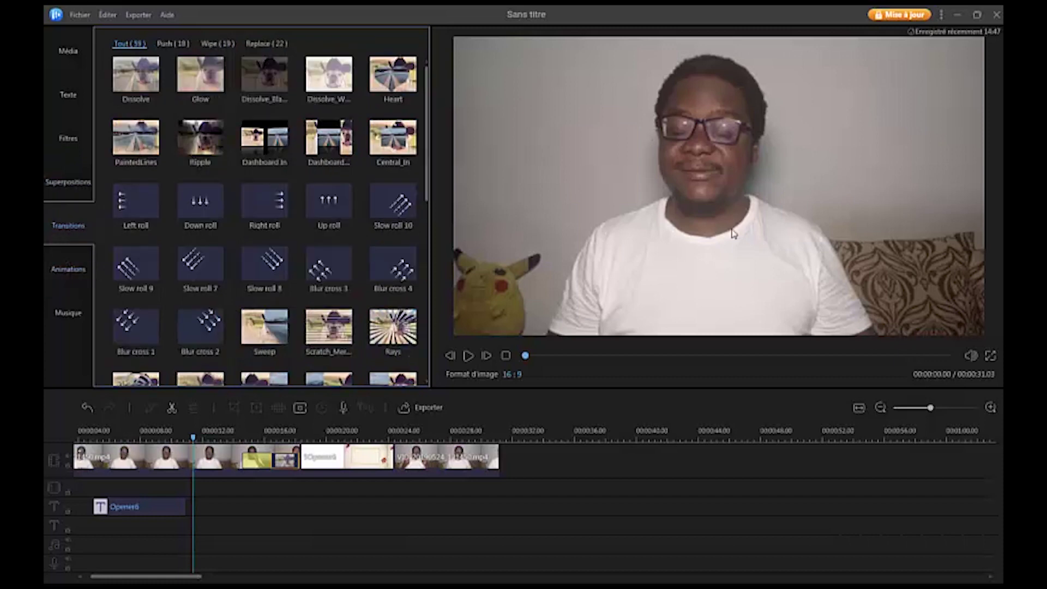